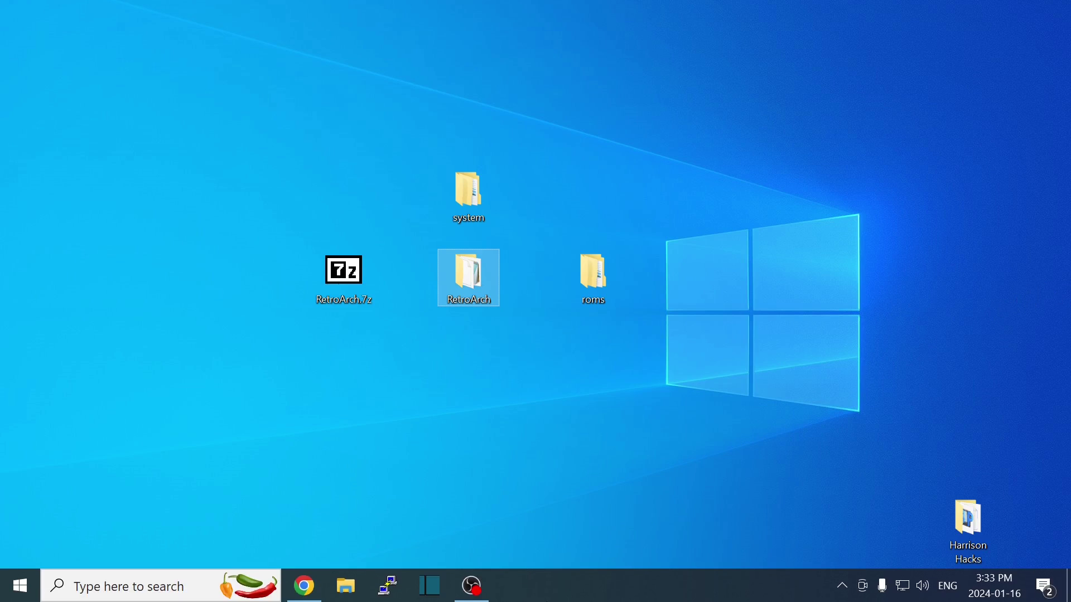
Bring up the Chrome forum thread on Atomiswave/Naomi .dat files at its Google Drive link.
{"action": "left_click", "coordinate": [300, 588]}
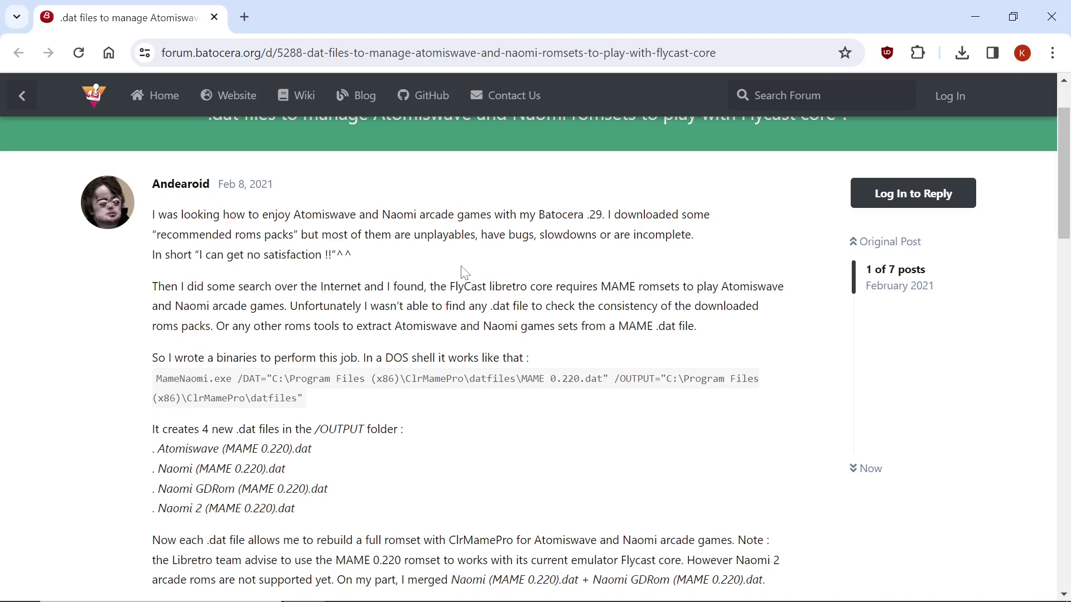
{"action": "scroll", "coordinate": [461, 272], "scroll_direction": "down", "scroll_amount": 3}
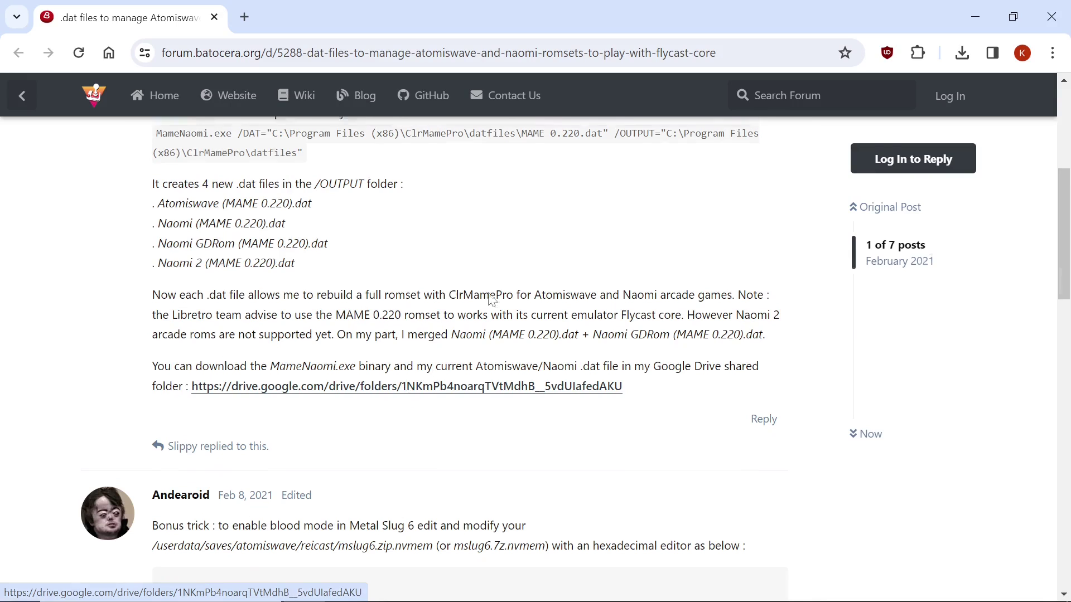
{"action": "scroll", "coordinate": [404, 388], "scroll_direction": "up", "scroll_amount": 4}
{"action": "scroll", "coordinate": [490, 299], "scroll_direction": "down", "scroll_amount": 5}
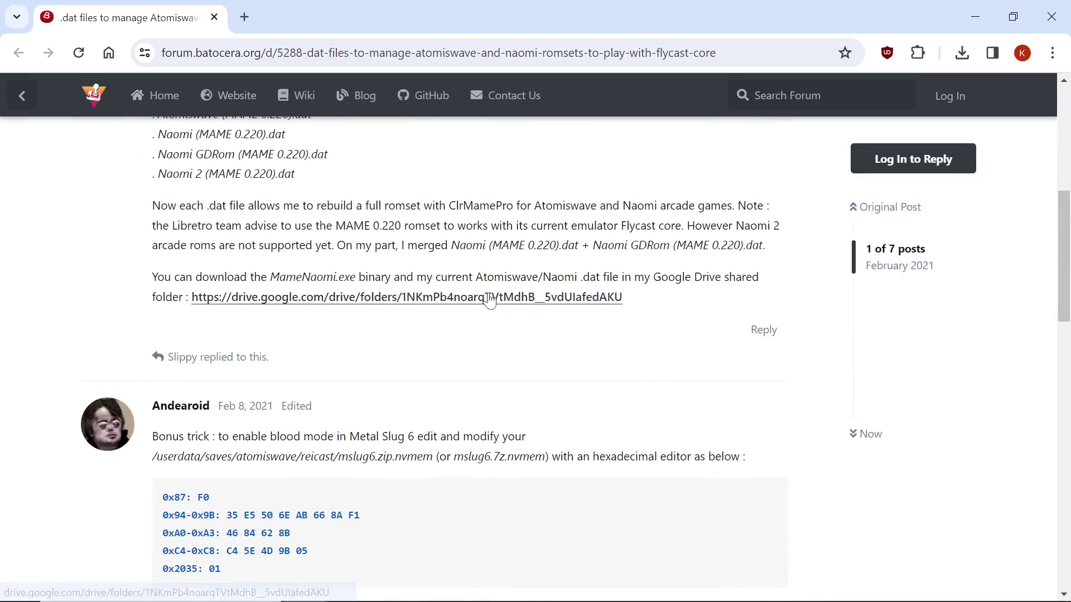
Download Naomi (MAME 0.220).dat from the author's shared Google Drive folder.
{"action": "left_click", "coordinate": [382, 301]}
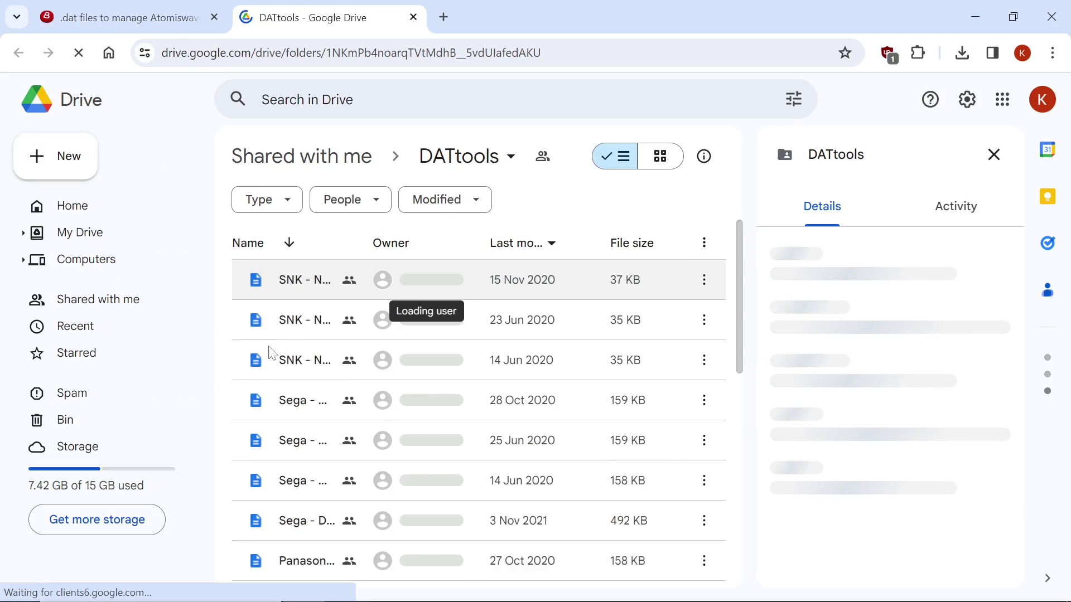
{"action": "scroll", "coordinate": [472, 341], "scroll_direction": "down", "scroll_amount": 1}
{"action": "scroll", "coordinate": [471, 339], "scroll_direction": "down", "scroll_amount": 2}
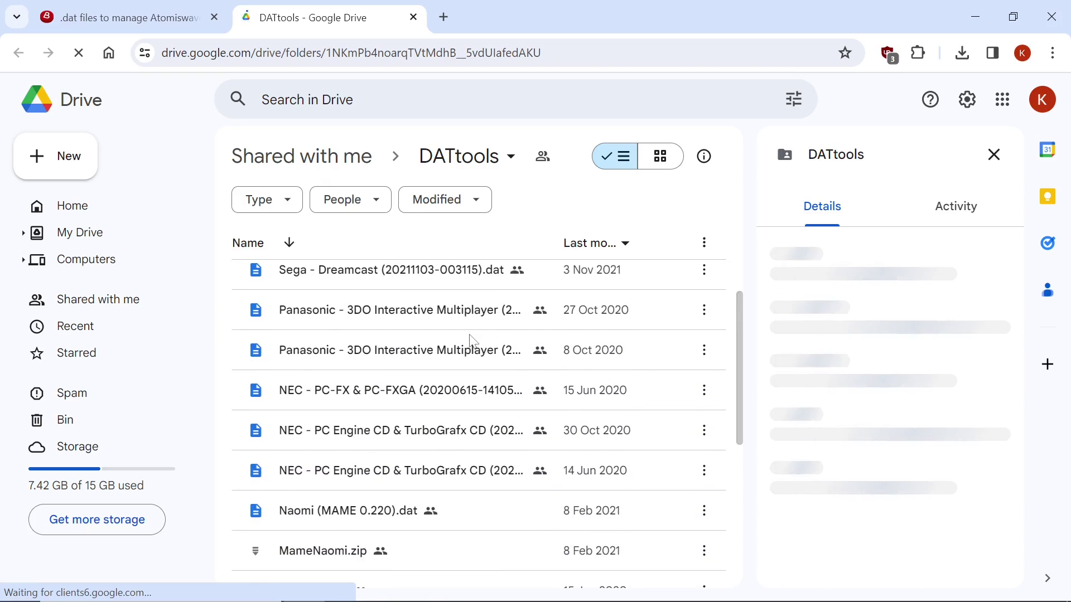
{"action": "scroll", "coordinate": [471, 335], "scroll_direction": "down", "scroll_amount": 1}
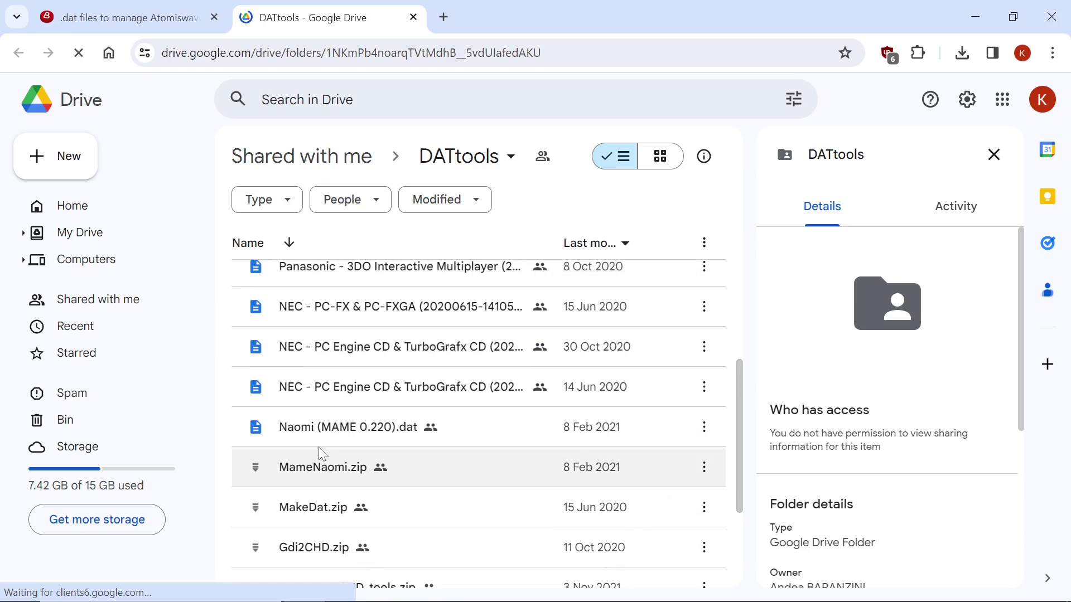
{"action": "left_click", "coordinate": [387, 434]}
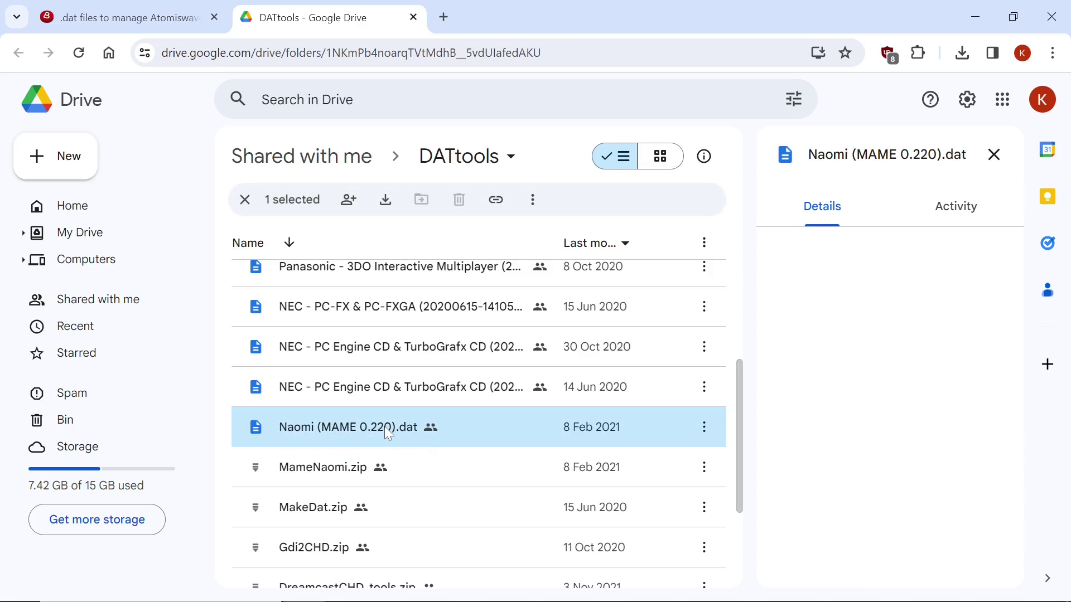
{"action": "left_click", "coordinate": [385, 202]}
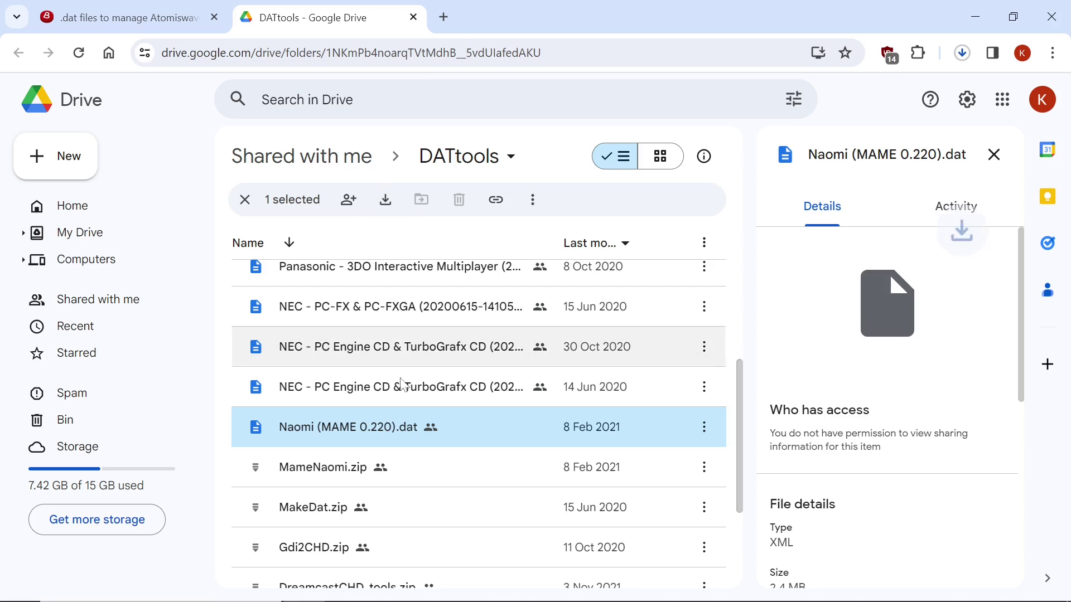
{"action": "scroll", "coordinate": [413, 403], "scroll_direction": "down", "scroll_amount": 2}
{"action": "scroll", "coordinate": [416, 409], "scroll_direction": "down", "scroll_amount": 2}
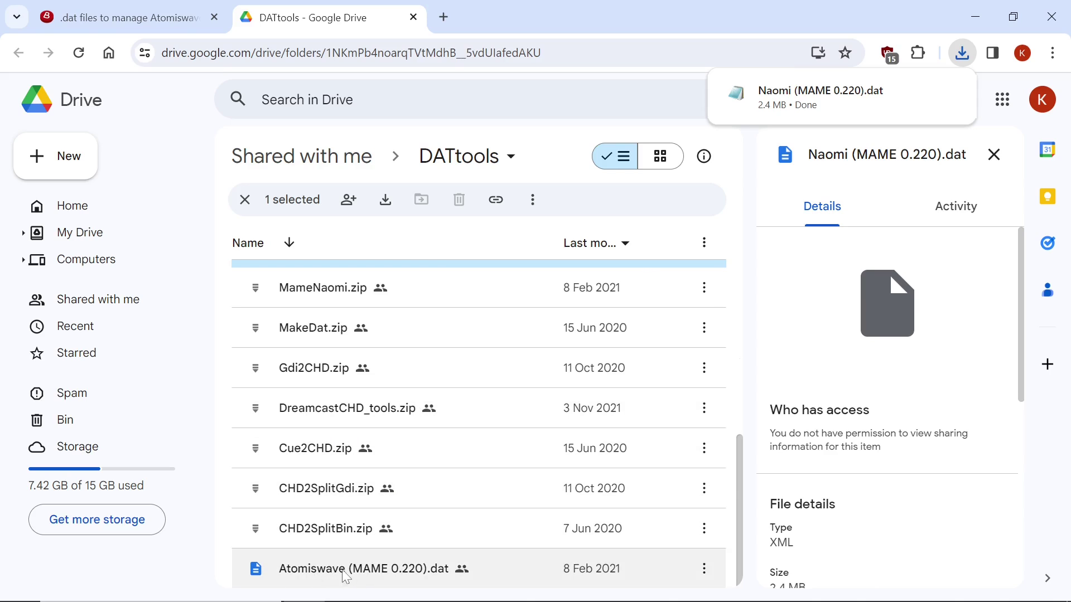
Download Atomiswave (MAME 0.220).dat and show both downloads in their folder.
{"action": "left_click", "coordinate": [375, 574]}
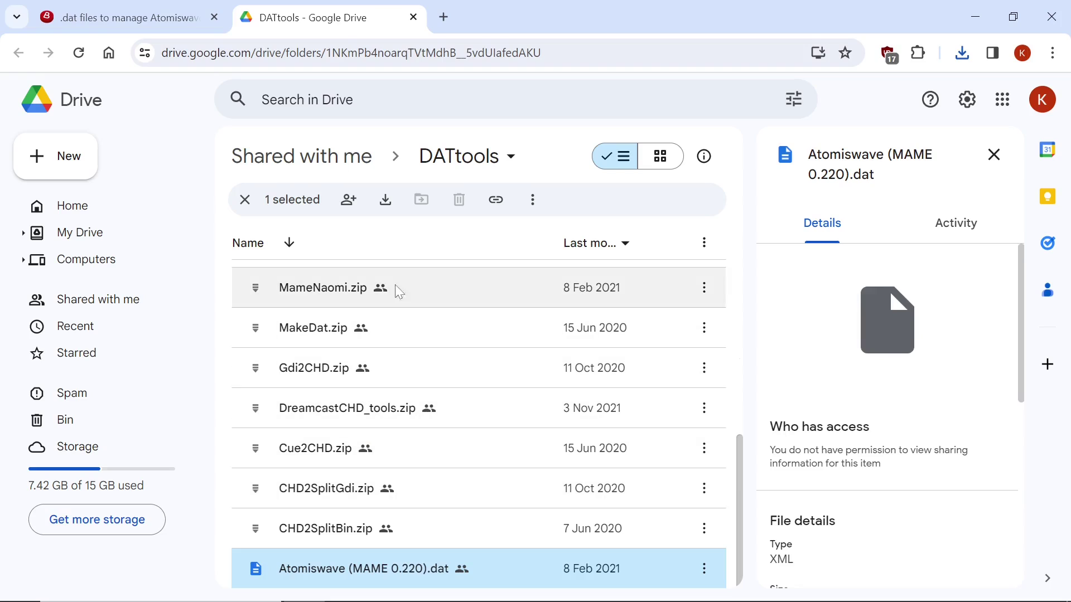
{"action": "left_click", "coordinate": [385, 201]}
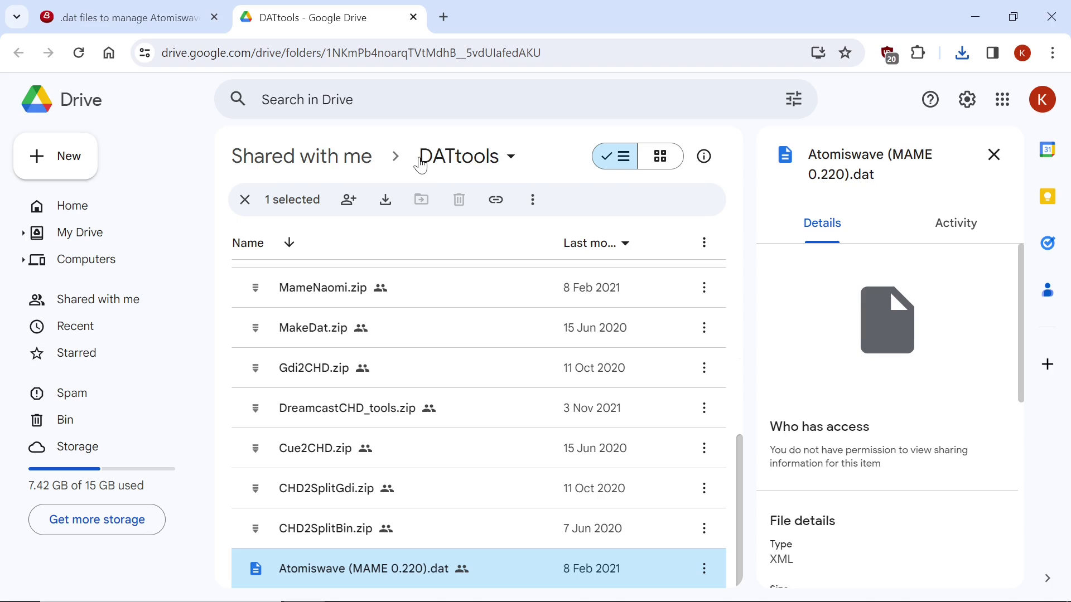
{"action": "left_click", "coordinate": [962, 54]}
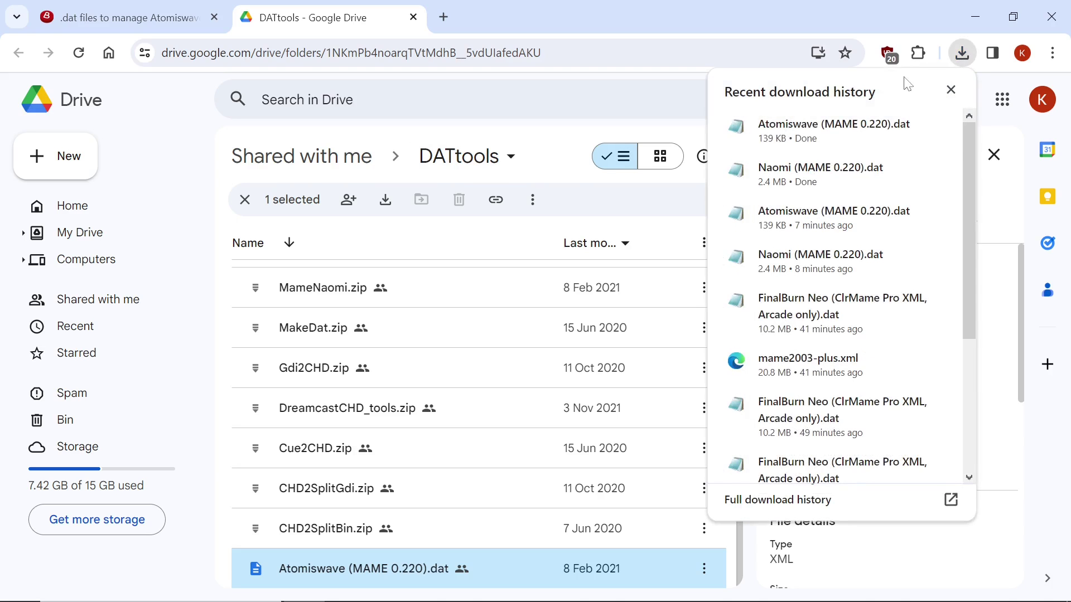
{"action": "left_click", "coordinate": [903, 127]}
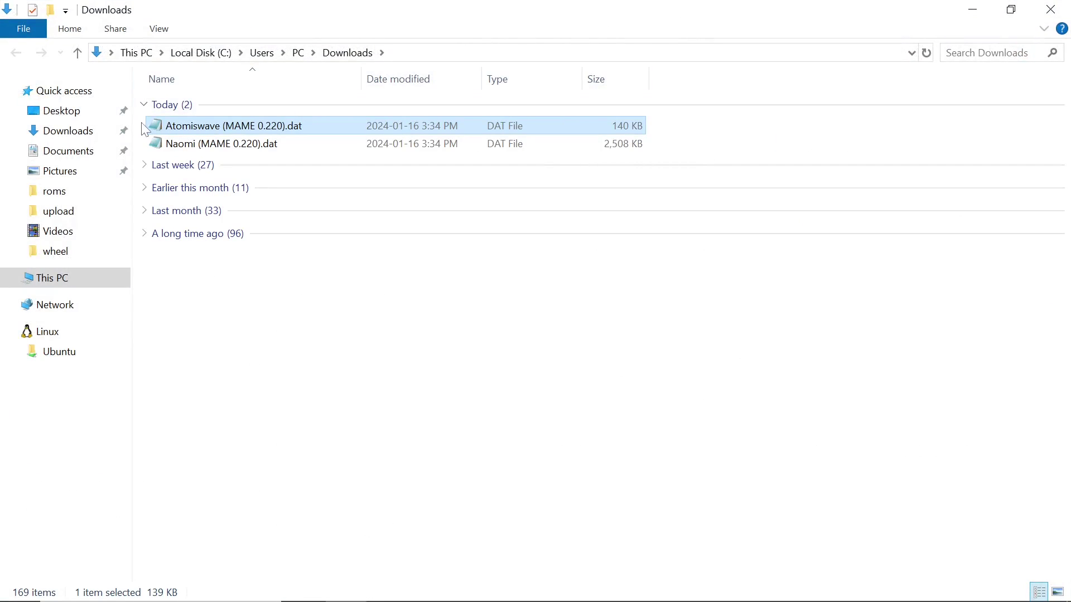
Cut the Naomi and Atomiswave .dat files from the Downloads folder.
{"action": "left_click_drag", "start_coordinate": [138, 123], "coordinate": [195, 148]}
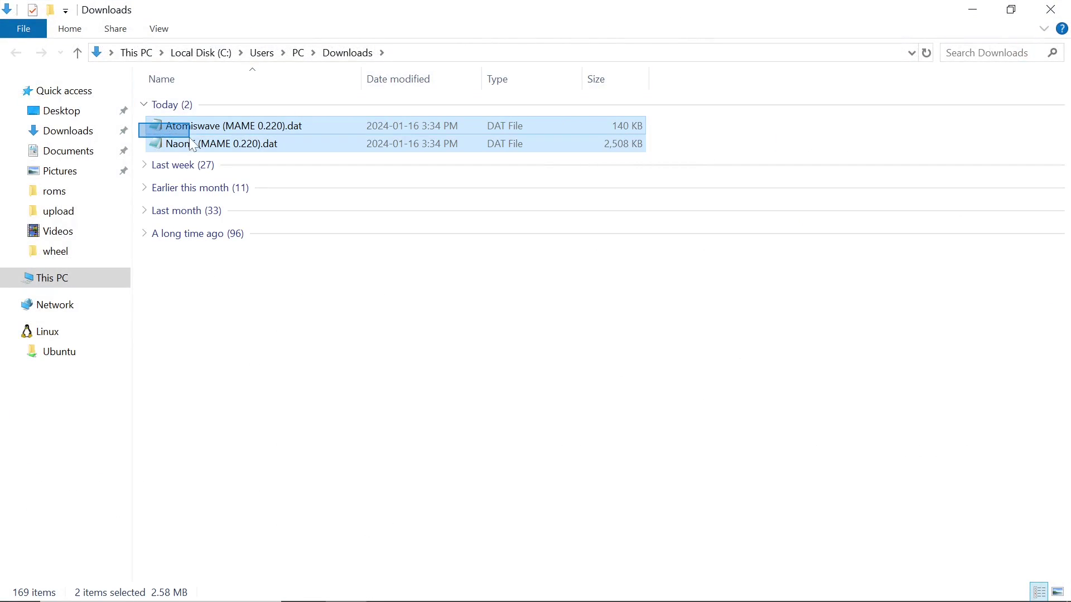
{"action": "right_click", "coordinate": [220, 140]}
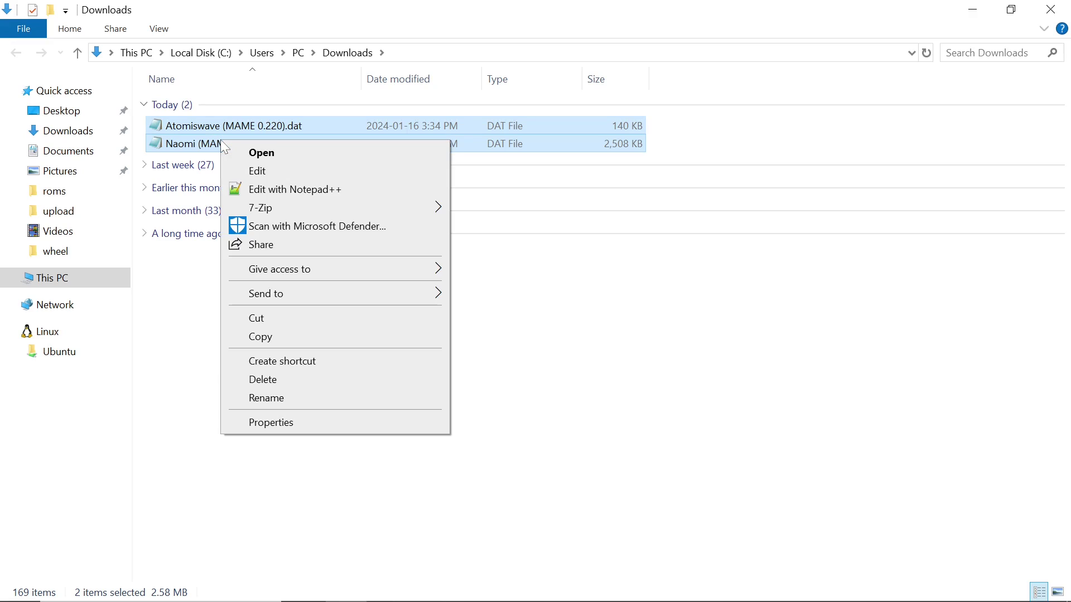
{"action": "left_click", "coordinate": [271, 322]}
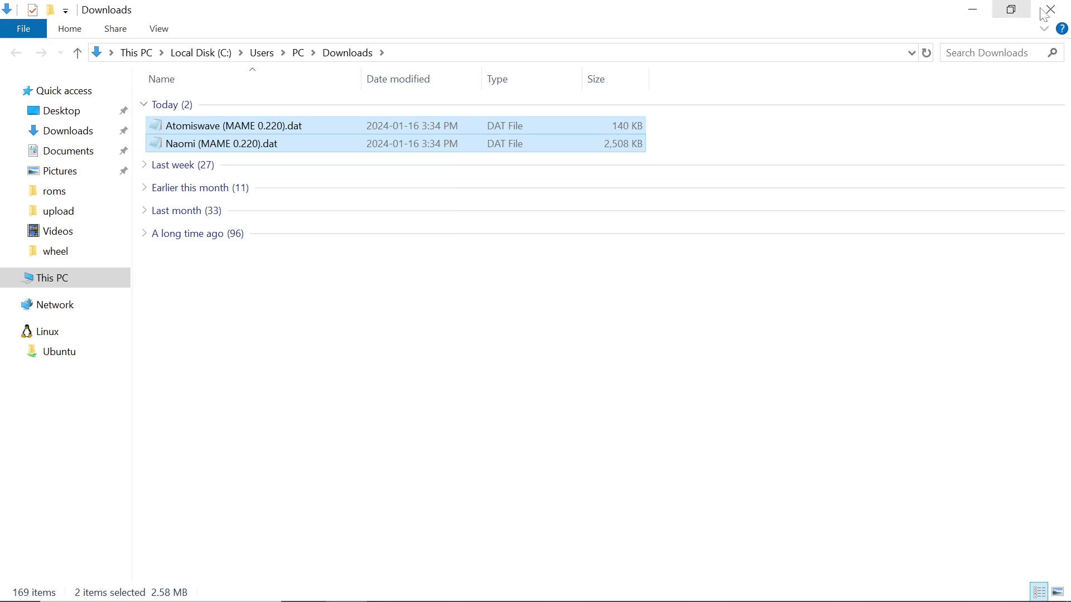
Paste both .dat files into the RetroArch roms folder.
{"action": "left_click", "coordinate": [1056, 17]}
{"action": "left_click", "coordinate": [1056, 17]}
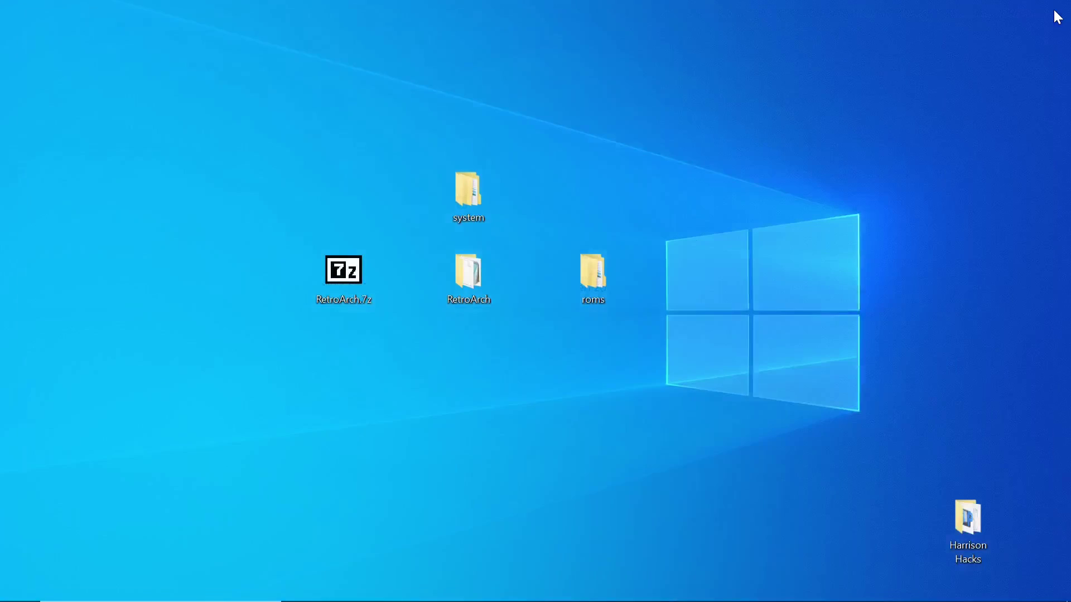
{"action": "double_click", "coordinate": [470, 282]}
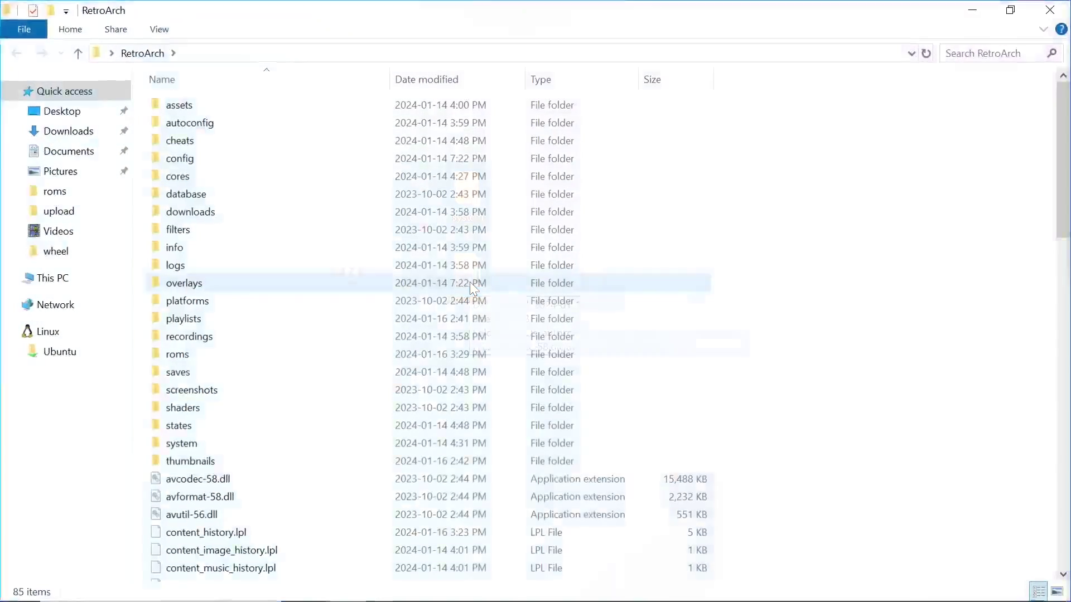
{"action": "double_click", "coordinate": [188, 354]}
{"action": "right_click", "coordinate": [247, 262]}
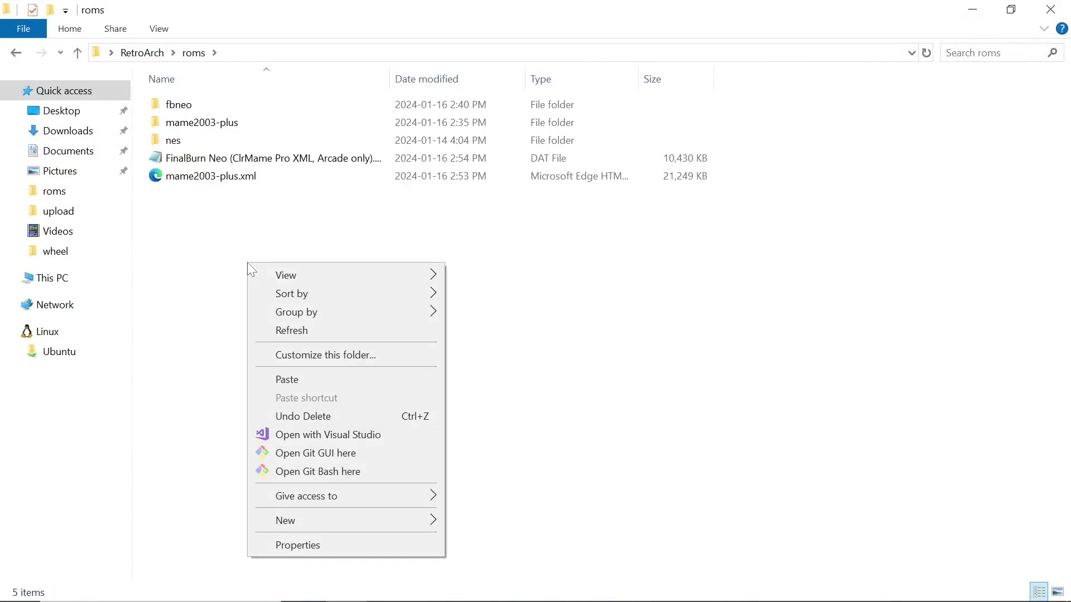
{"action": "left_click", "coordinate": [288, 382]}
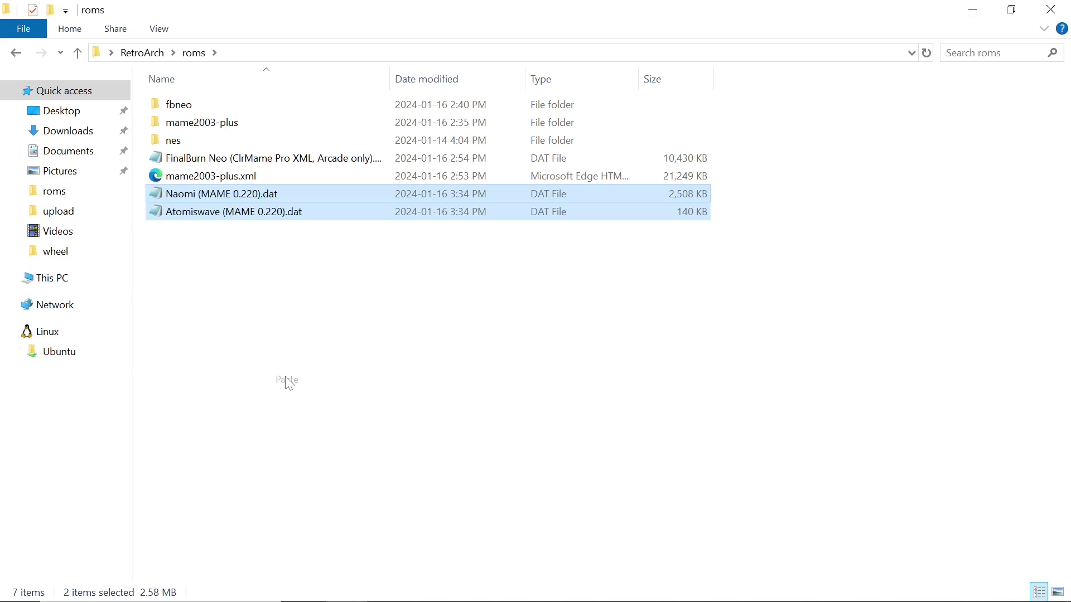
Create a folder named naomi in RetroArch's roms folder, then minimize the window.
{"action": "left_click", "coordinate": [271, 287]}
{"action": "right_click", "coordinate": [191, 284]}
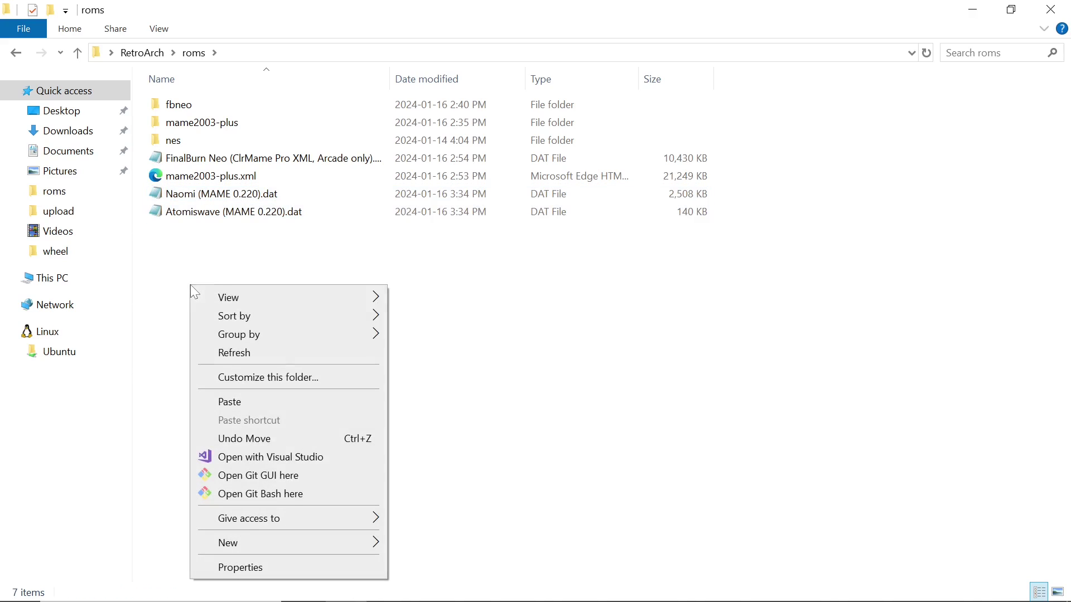
{"action": "mouse_move", "coordinate": [284, 542]}
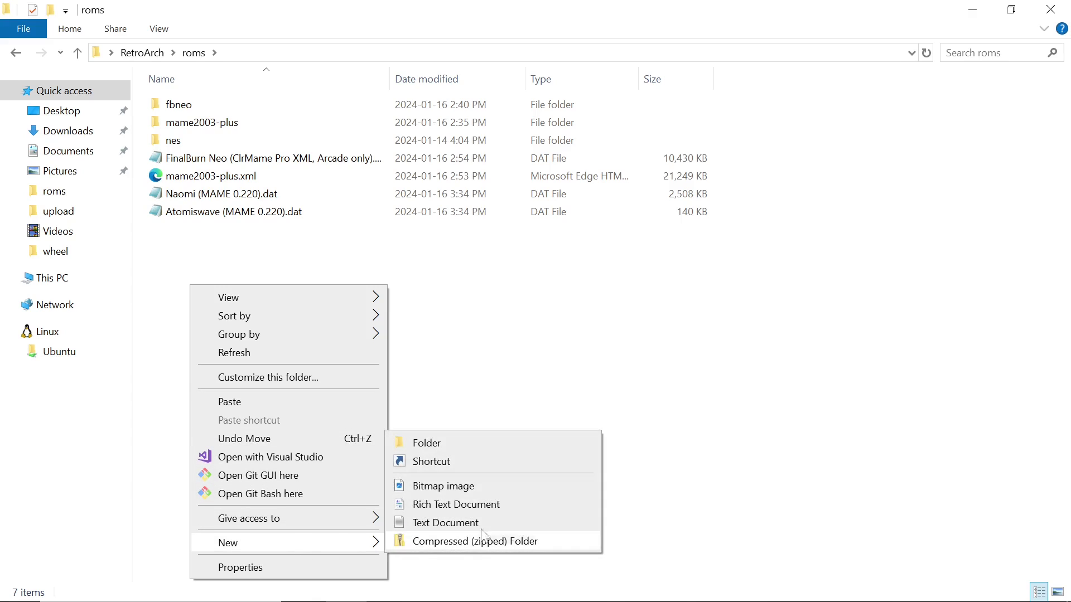
{"action": "left_click", "coordinate": [461, 446]}
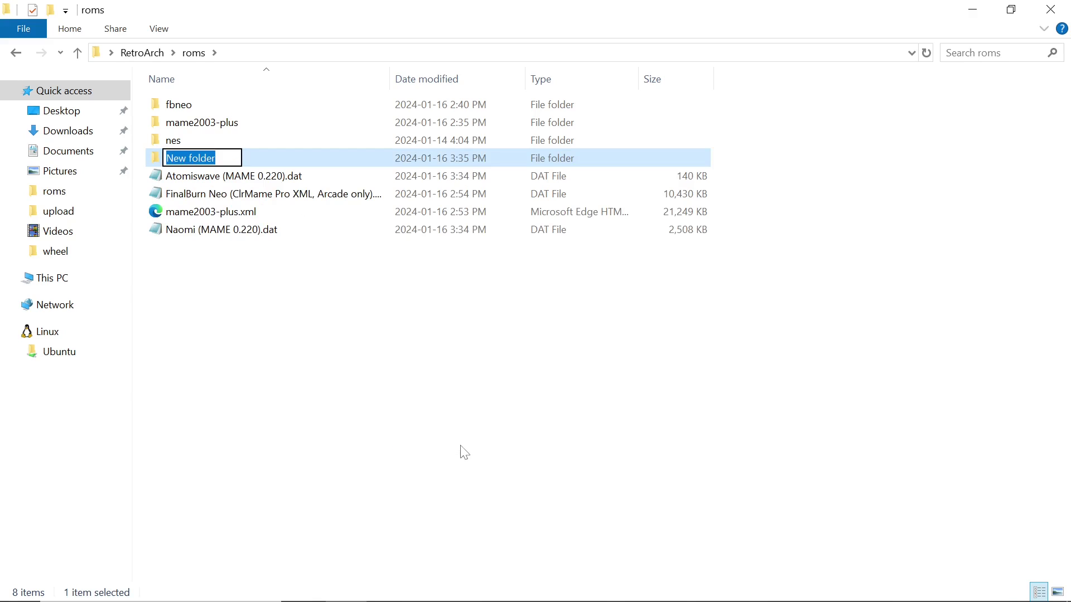
{"action": "type", "text": "na"}
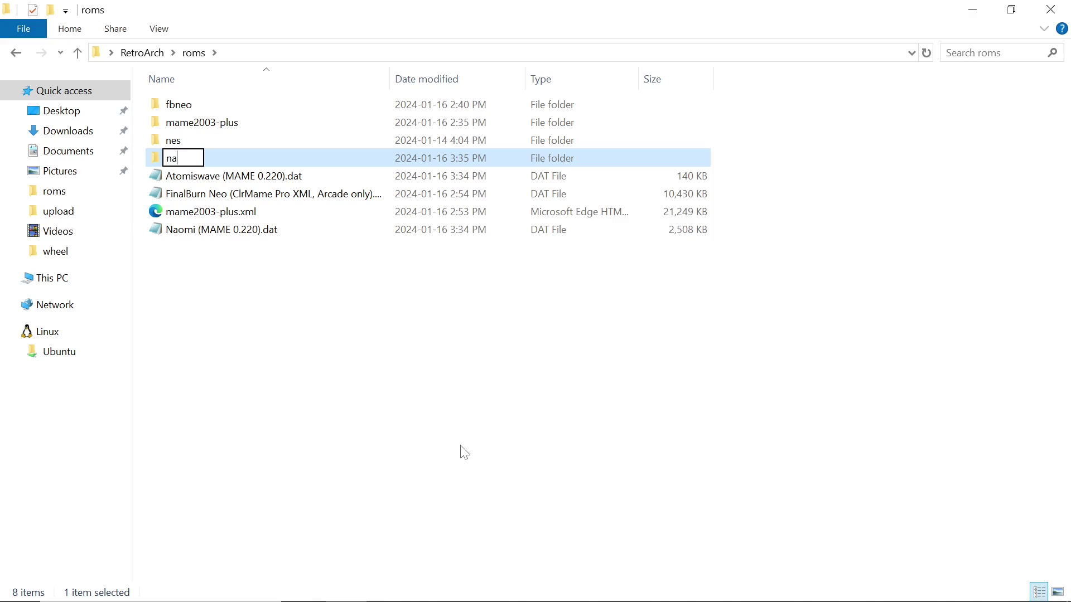
{"action": "type", "text": "omi"}
{"action": "key", "text": "Return"}
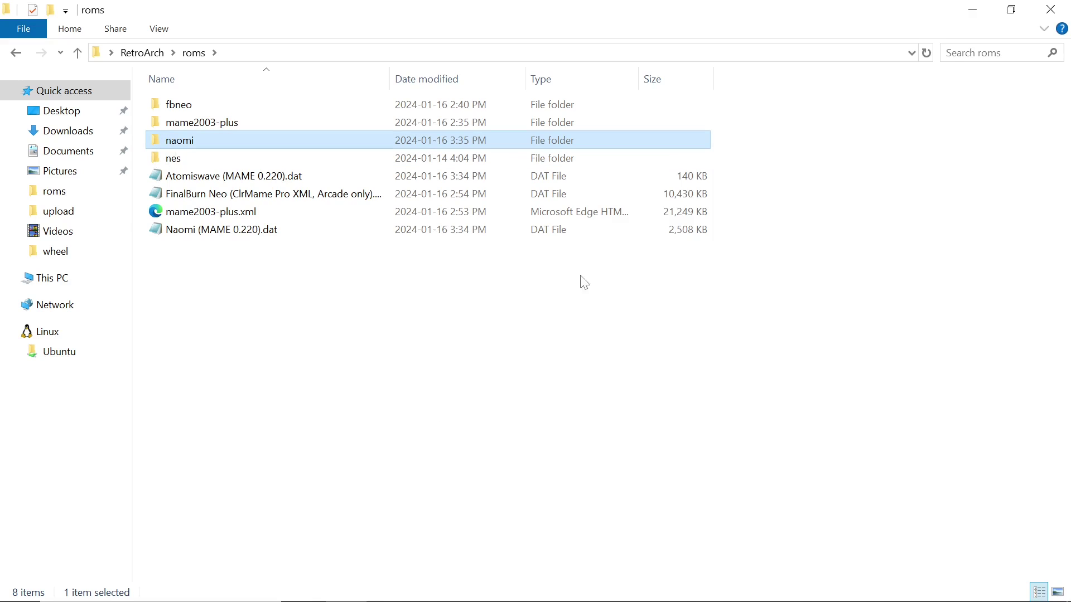
{"action": "left_click", "coordinate": [973, 10]}
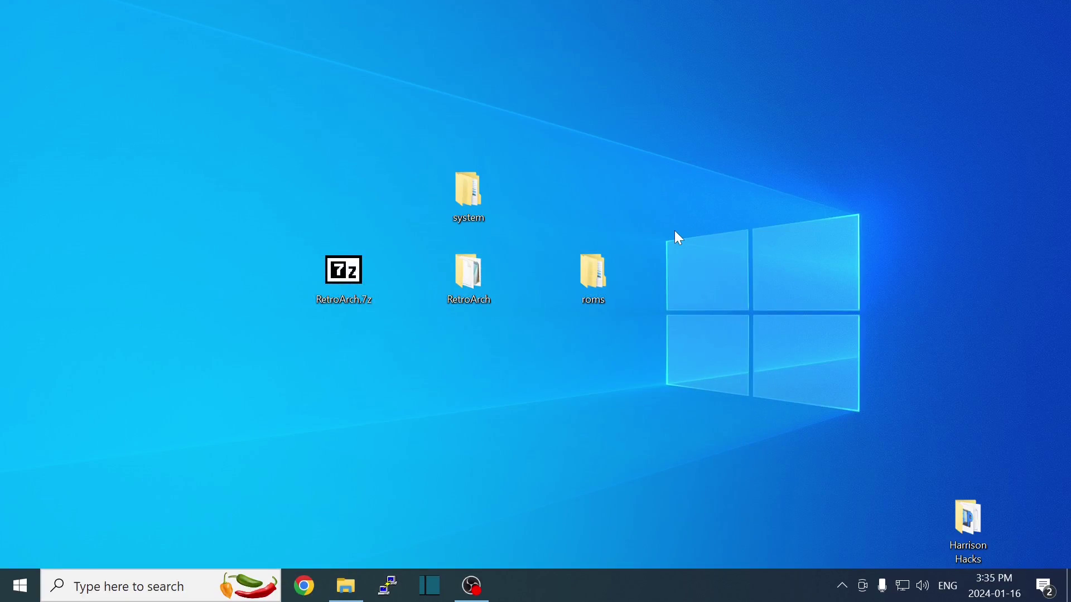
Cut mvsc2u.zip and wwfroyal.zip from the desktop roms\naomi folder.
{"action": "double_click", "coordinate": [592, 276]}
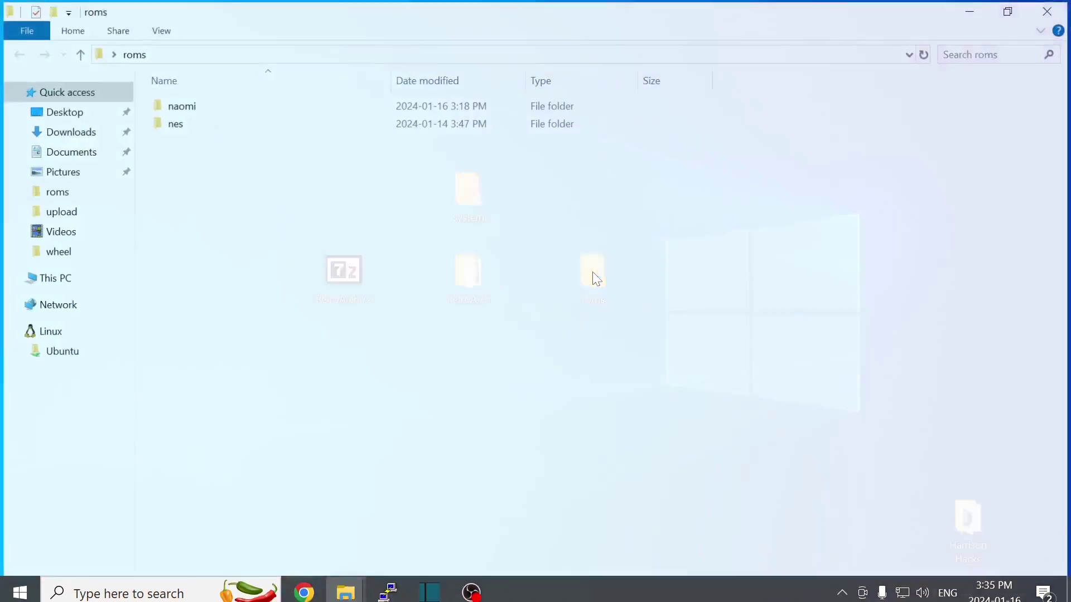
{"action": "double_click", "coordinate": [191, 109]}
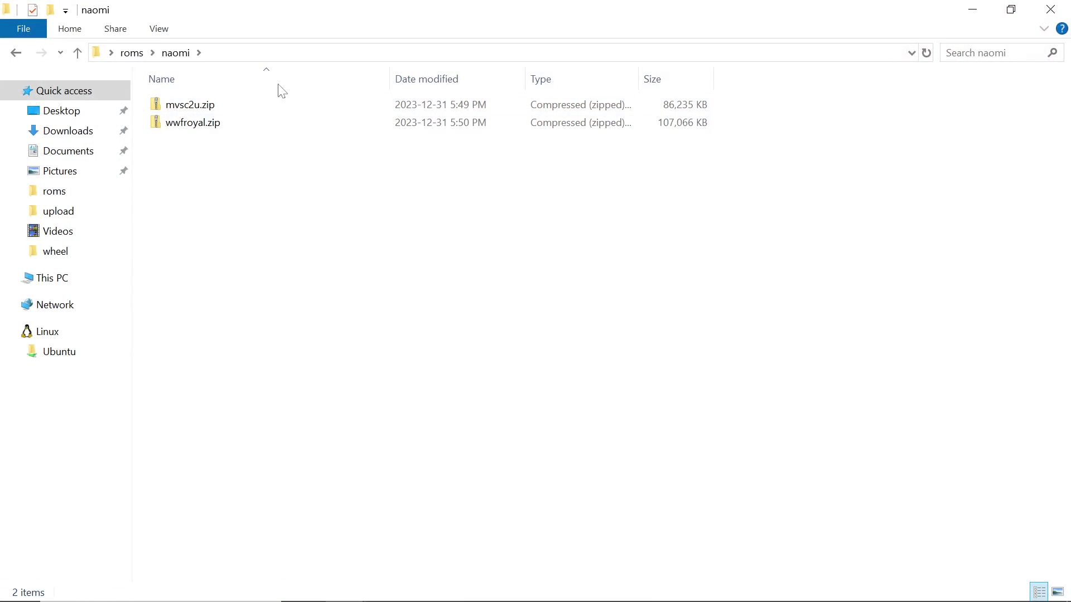
{"action": "left_click_drag", "start_coordinate": [185, 124], "coordinate": [161, 103]}
{"action": "right_click", "coordinate": [189, 104]}
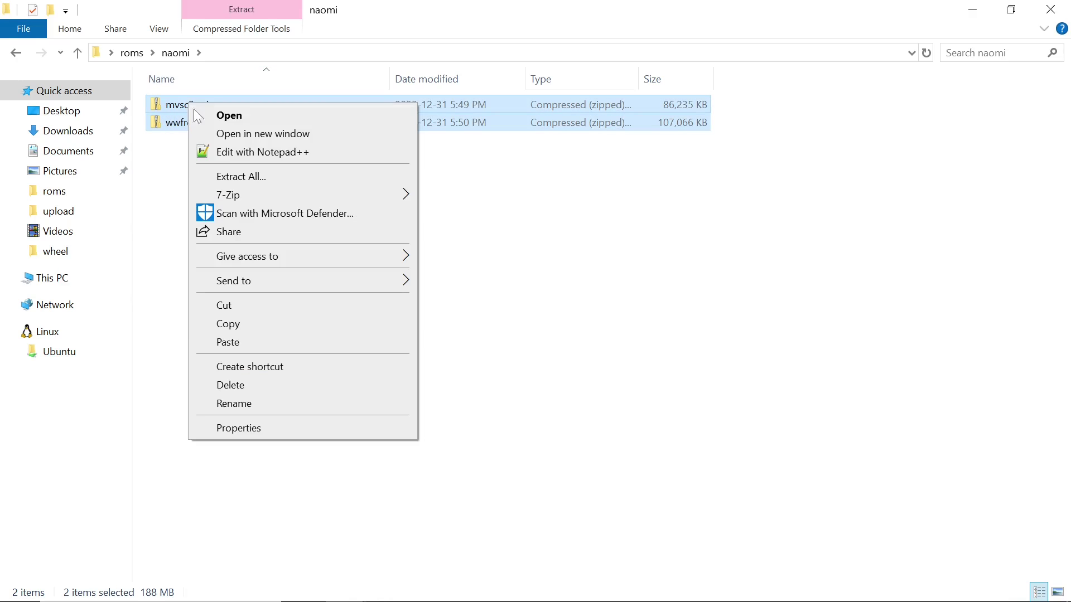
{"action": "left_click", "coordinate": [210, 304]}
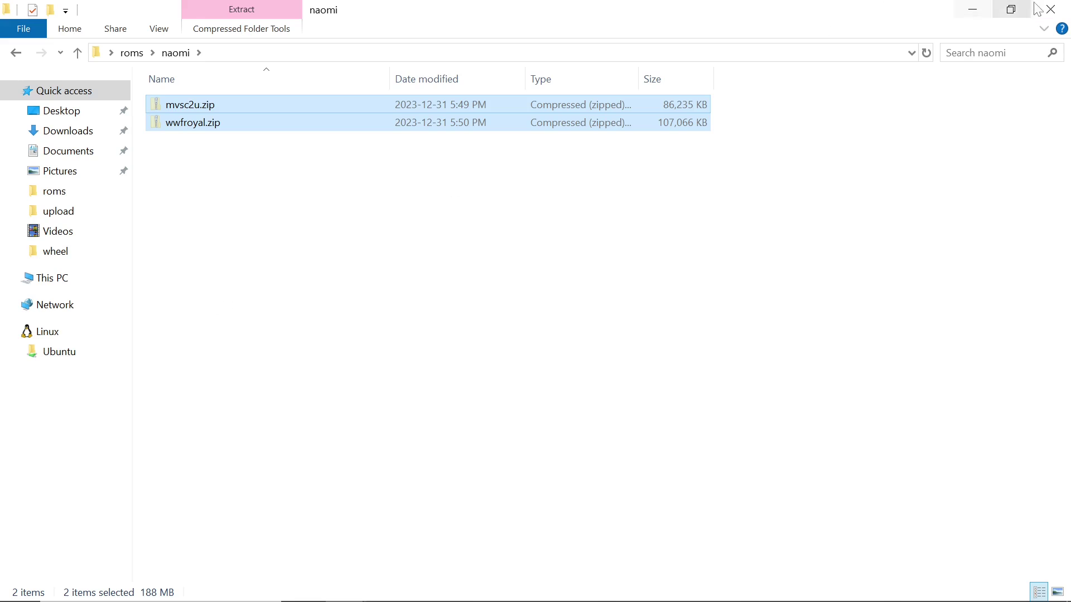
Paste both romsets into RetroArch's roms\naomi folder.
{"action": "left_click", "coordinate": [1050, 10]}
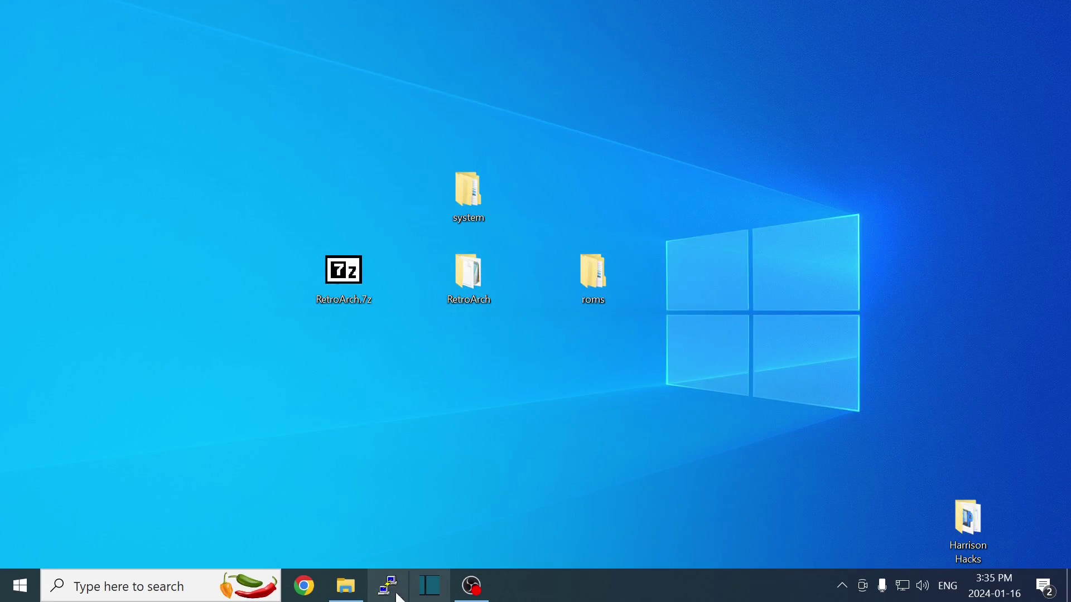
{"action": "left_click", "coordinate": [347, 593]}
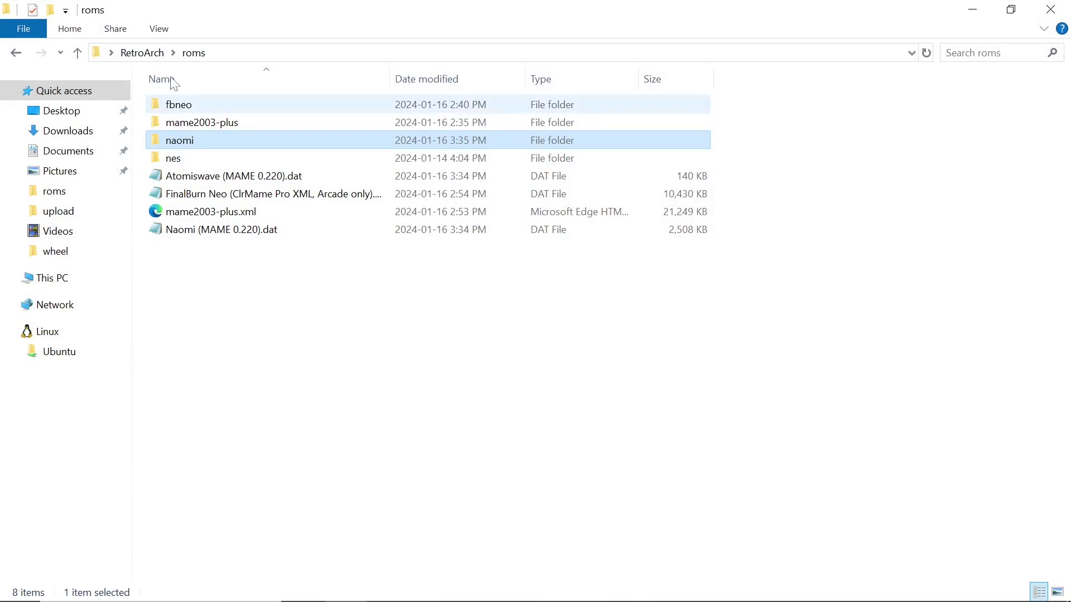
{"action": "double_click", "coordinate": [193, 143]}
{"action": "right_click", "coordinate": [297, 171]}
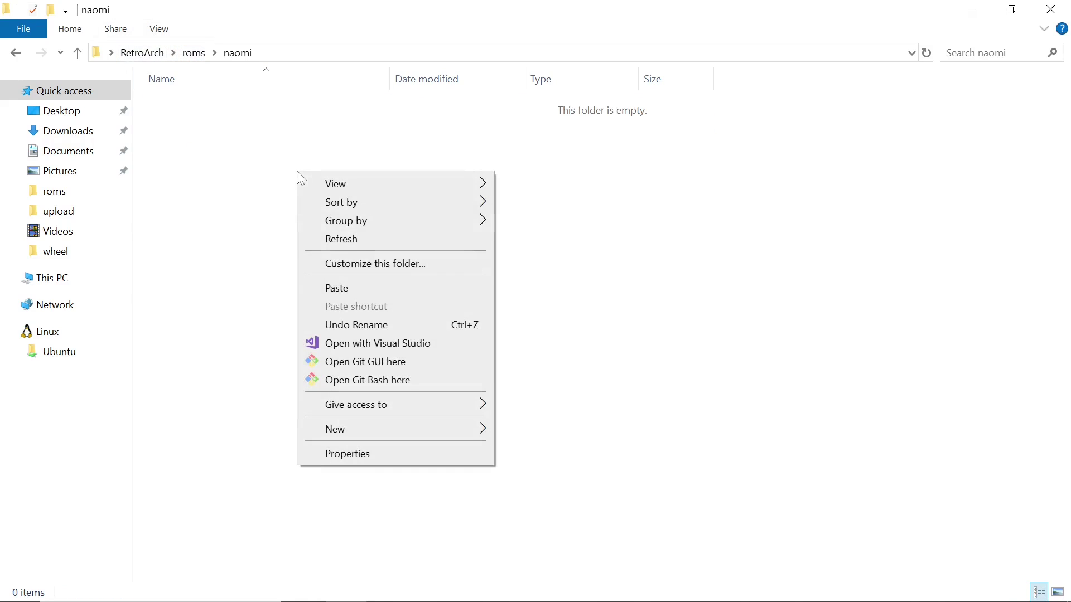
{"action": "left_click", "coordinate": [356, 289]}
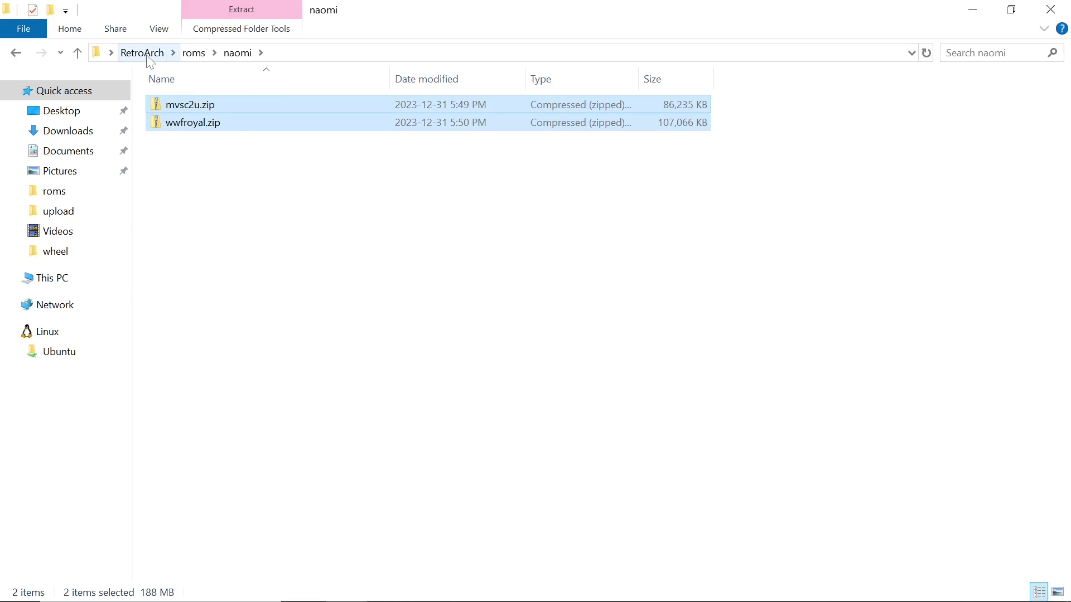
Create a folder named dc in RetroArch's system folder, then minimize the window.
{"action": "left_click", "coordinate": [78, 53]}
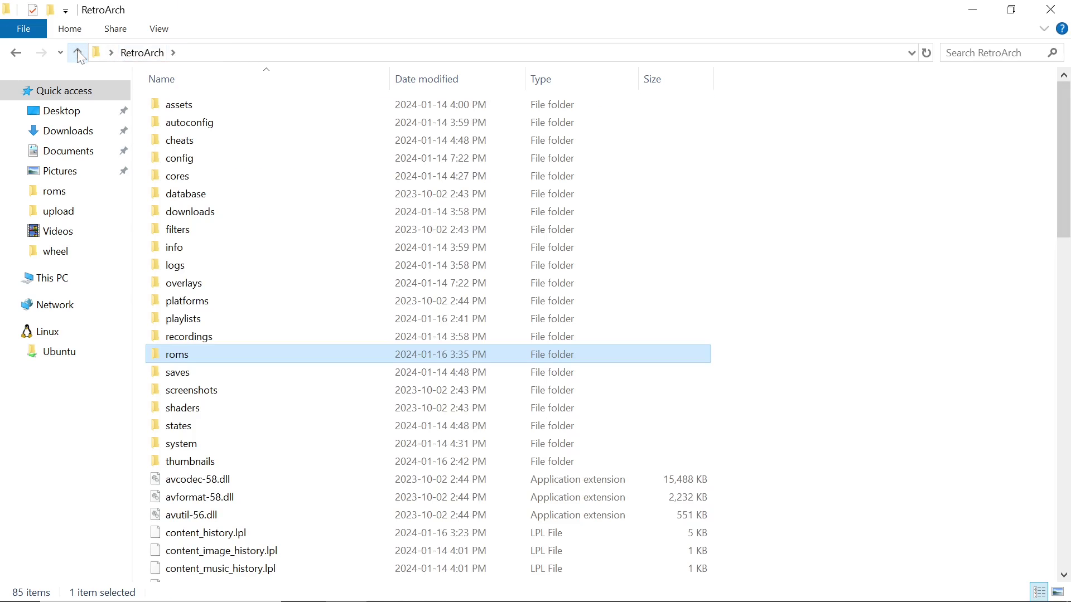
{"action": "left_click", "coordinate": [195, 449]}
{"action": "double_click", "coordinate": [195, 448]}
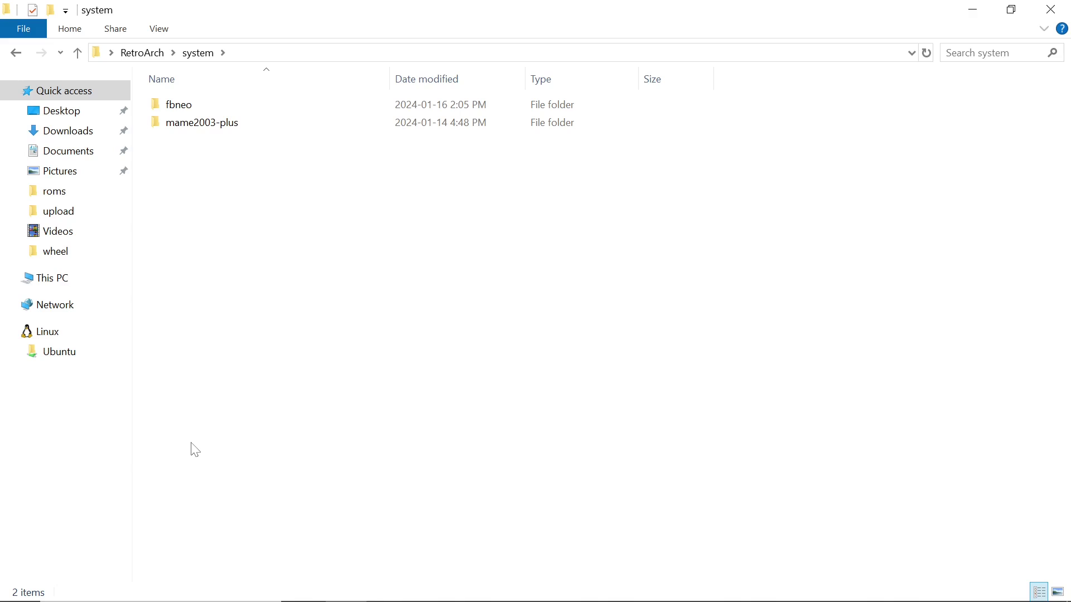
{"action": "right_click", "coordinate": [215, 202]}
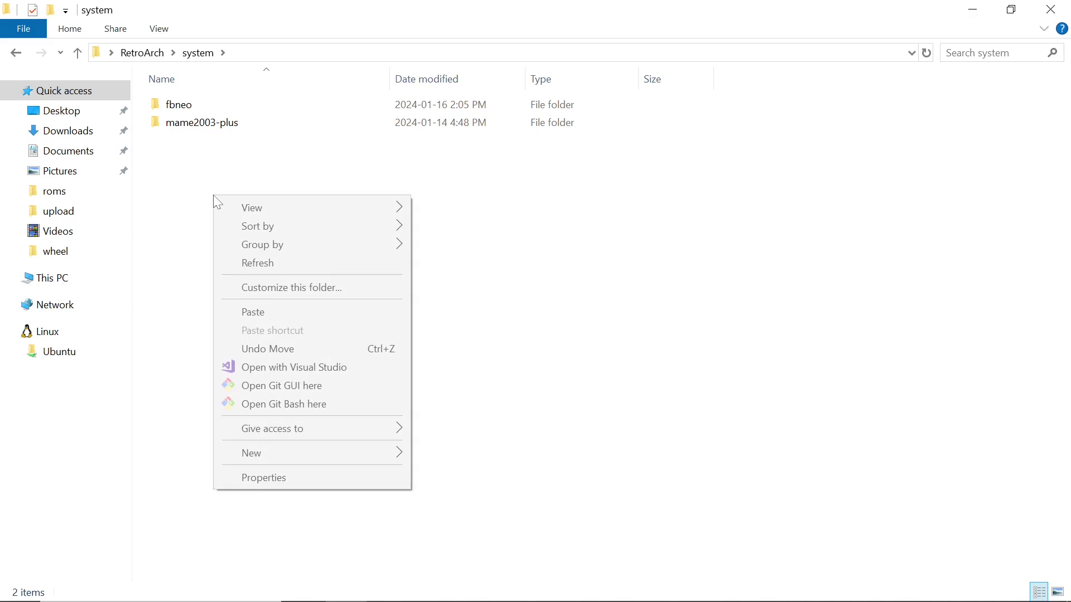
{"action": "mouse_move", "coordinate": [251, 452]}
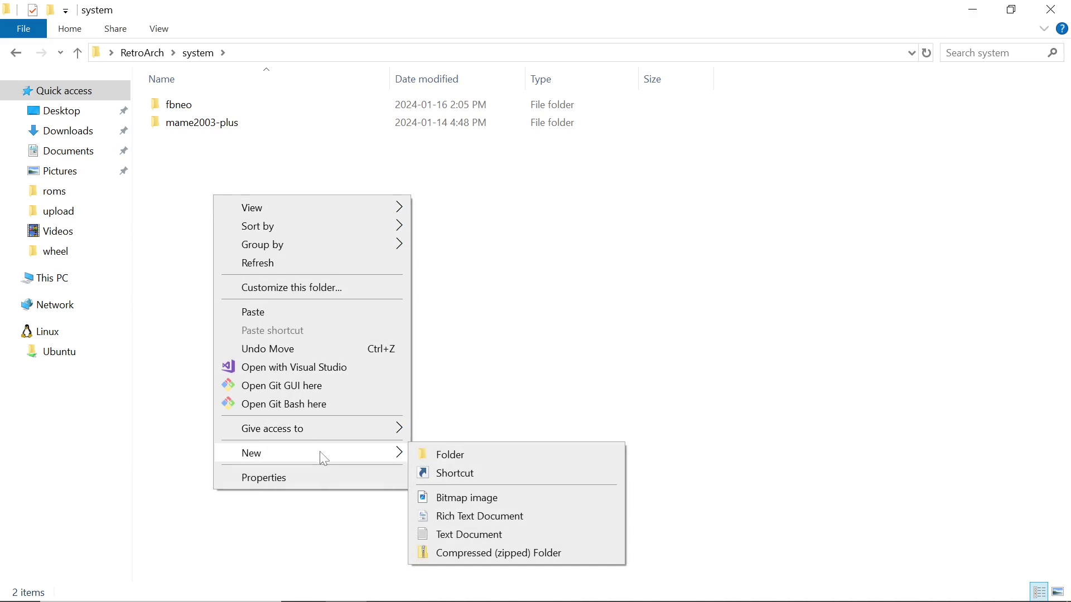
{"action": "left_click", "coordinate": [480, 455]}
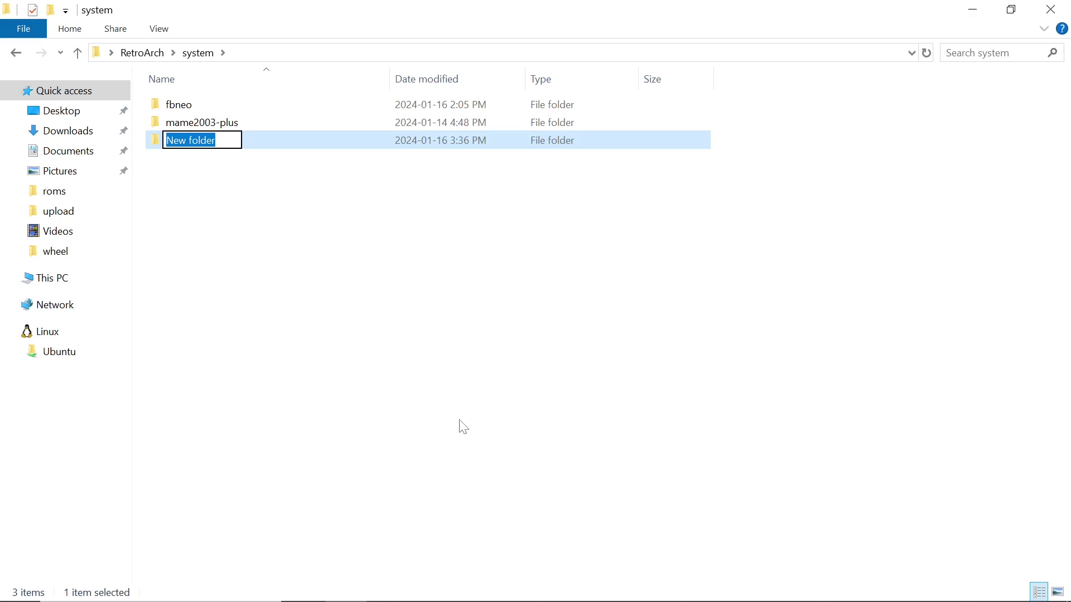
{"action": "type", "text": "dc"}
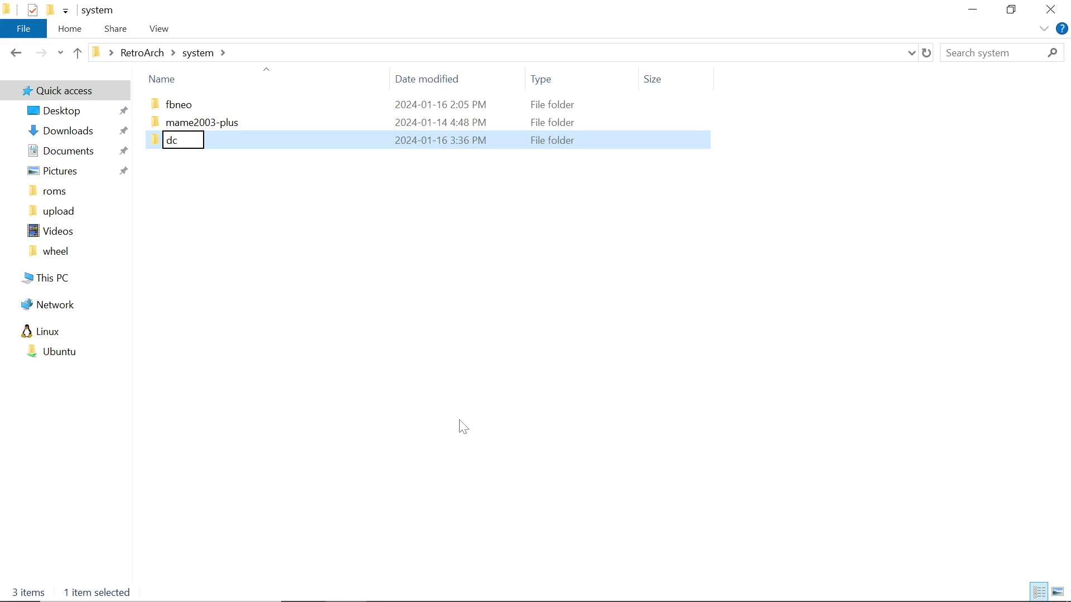
{"action": "key", "text": "Return"}
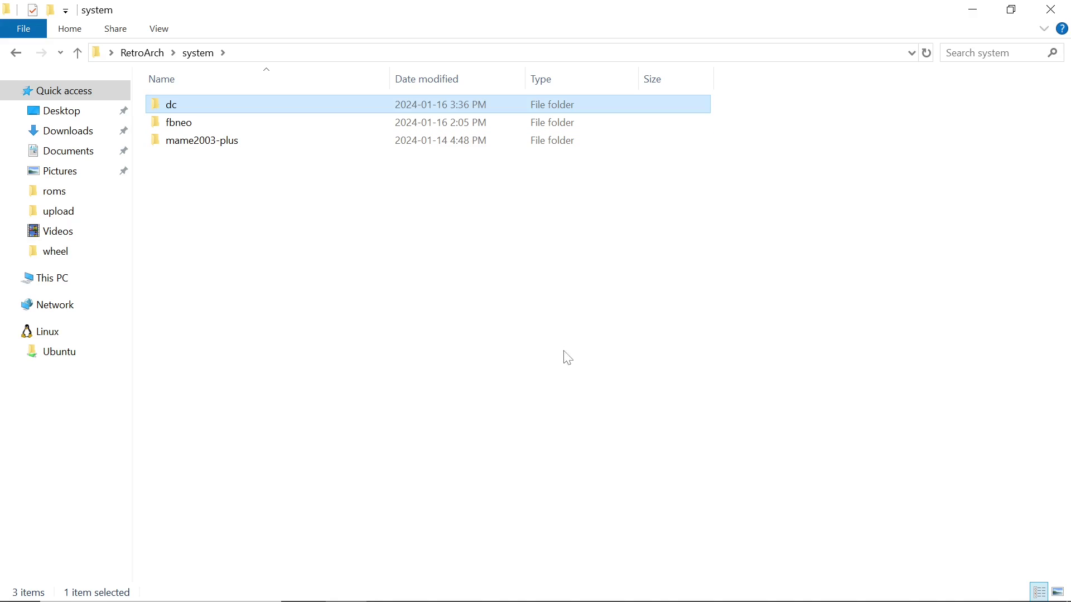
{"action": "left_click", "coordinate": [970, 13]}
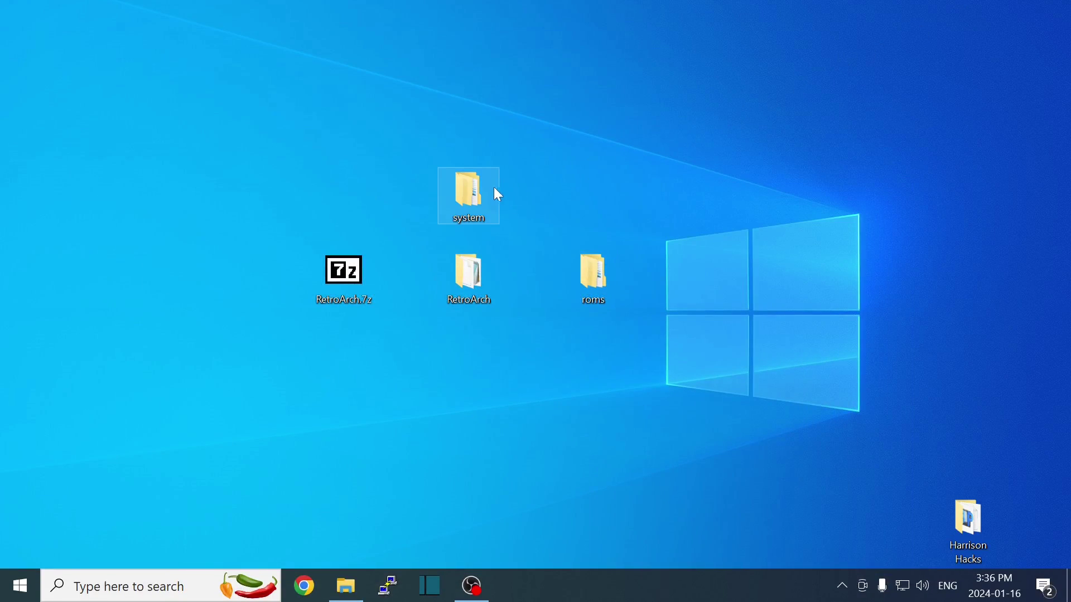
Cut the naomi.zip and naomi2.zip BIOS files from the desktop system\dc folder.
{"action": "double_click", "coordinate": [478, 193]}
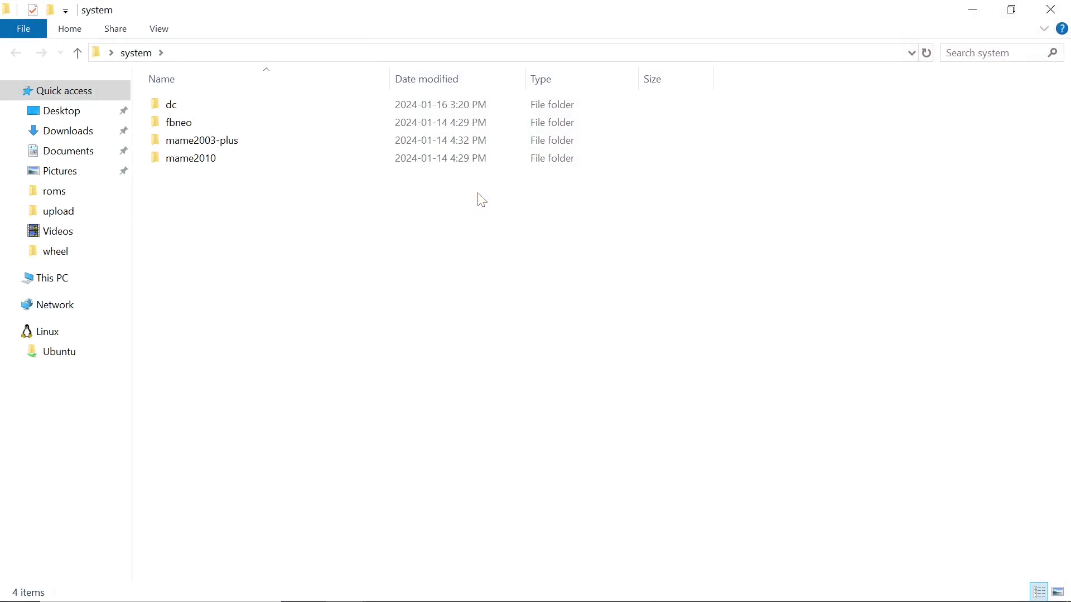
{"action": "left_click", "coordinate": [189, 110]}
{"action": "double_click", "coordinate": [189, 110]}
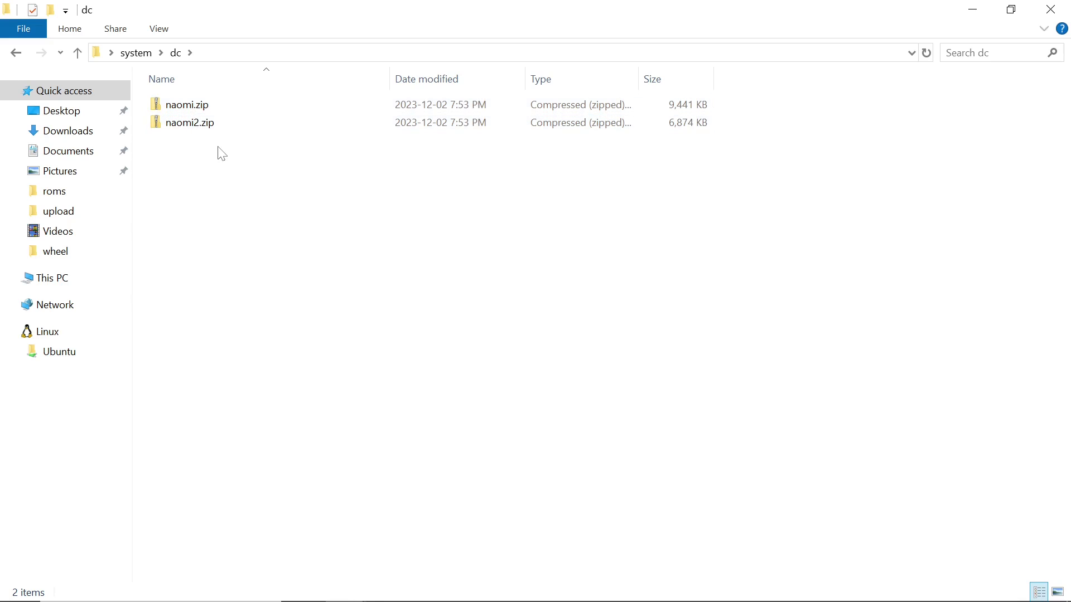
{"action": "left_click_drag", "start_coordinate": [219, 153], "coordinate": [165, 104]}
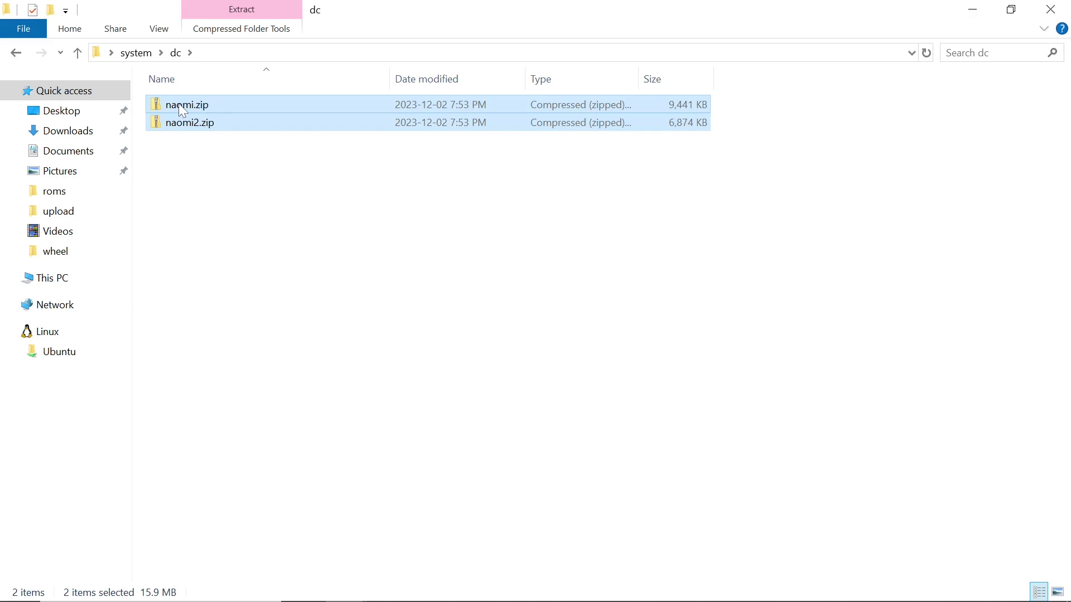
{"action": "right_click", "coordinate": [179, 105]}
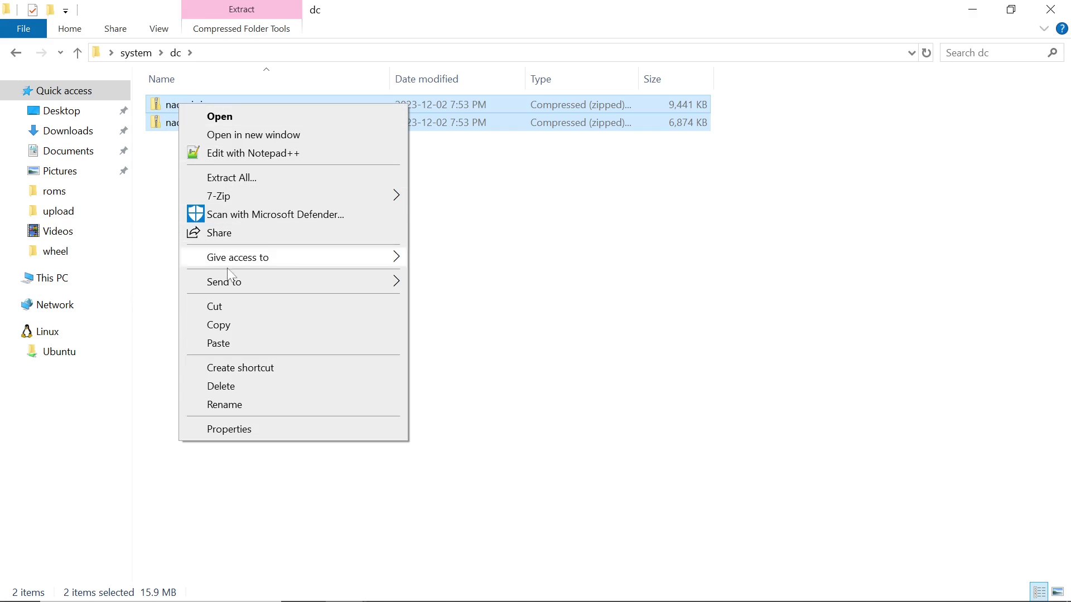
{"action": "left_click", "coordinate": [219, 307]}
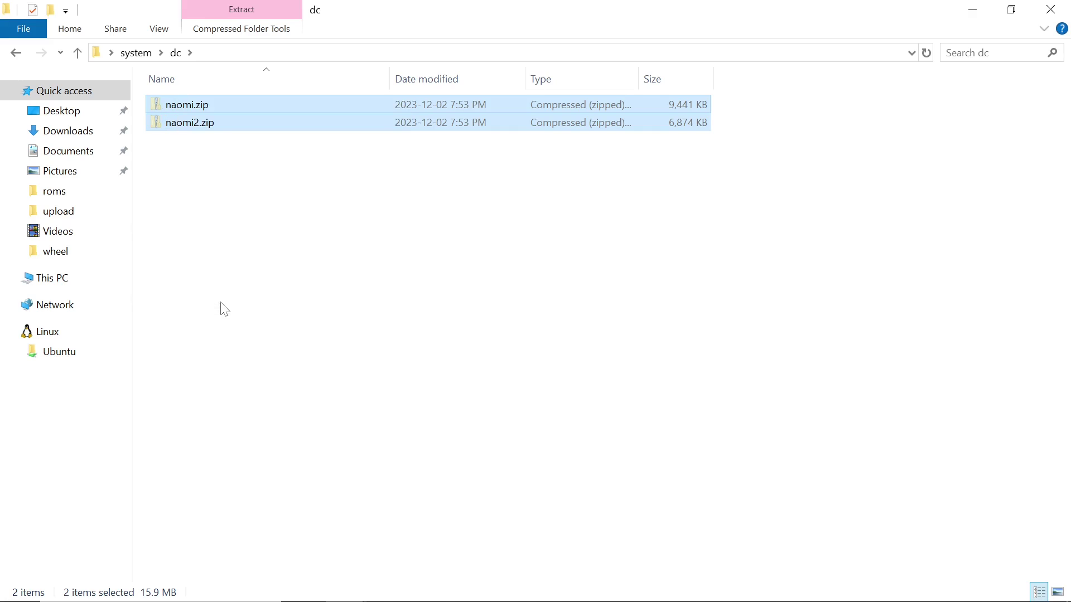
Paste both BIOS zips into RetroArch's system\dc folder.
{"action": "left_click", "coordinate": [1052, 9]}
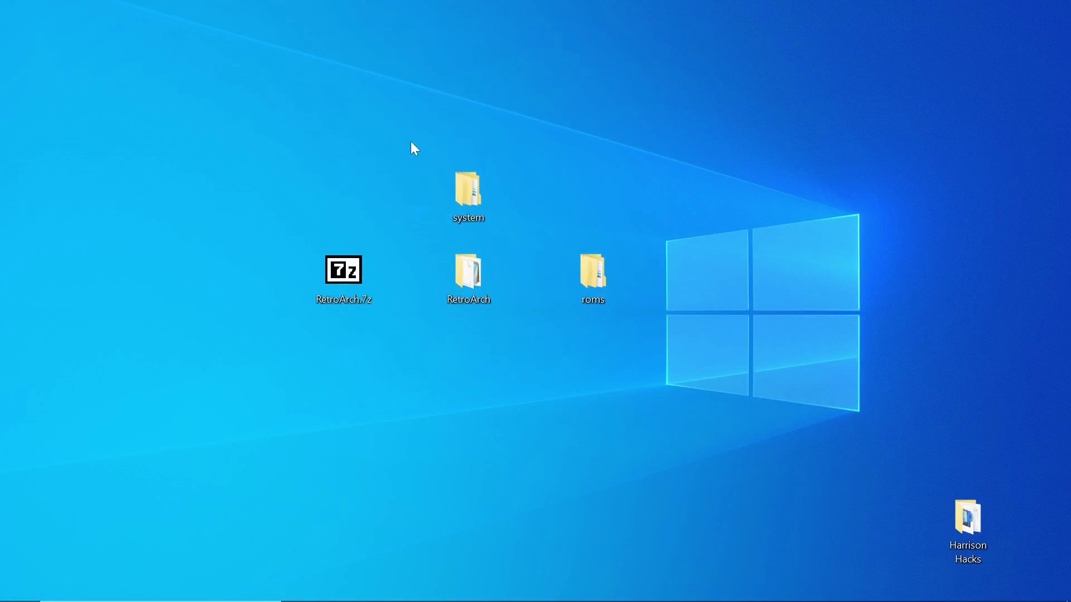
{"action": "double_click", "coordinate": [468, 190]}
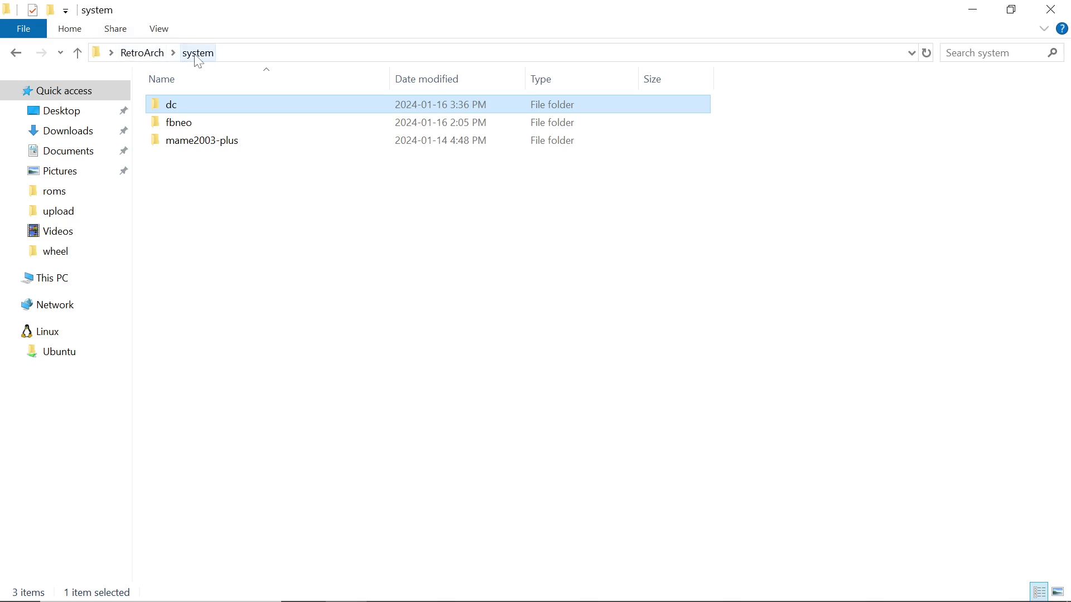
{"action": "double_click", "coordinate": [188, 113]}
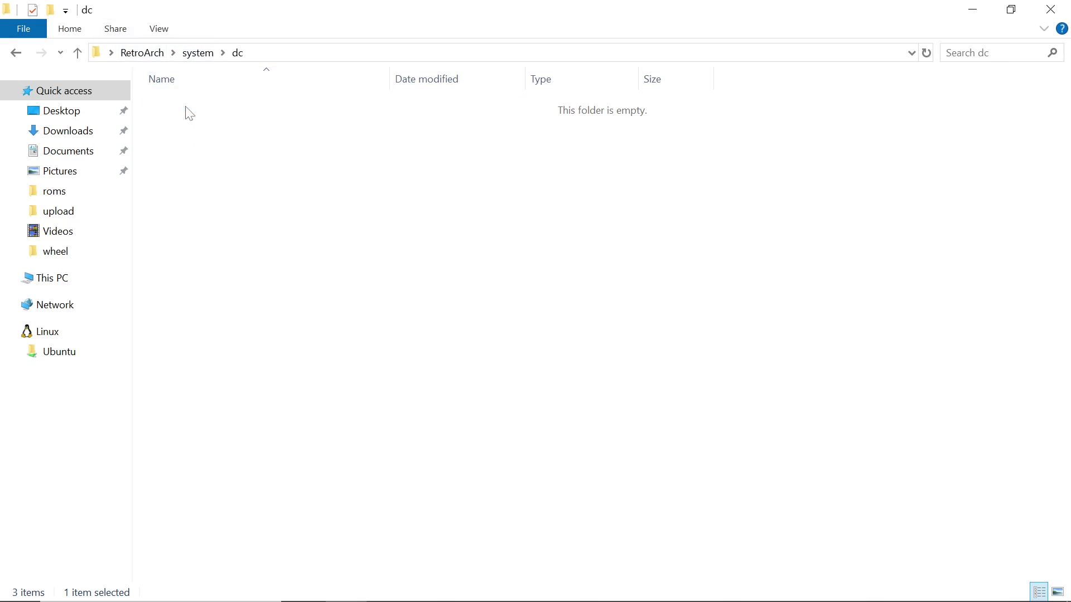
{"action": "right_click", "coordinate": [214, 173]}
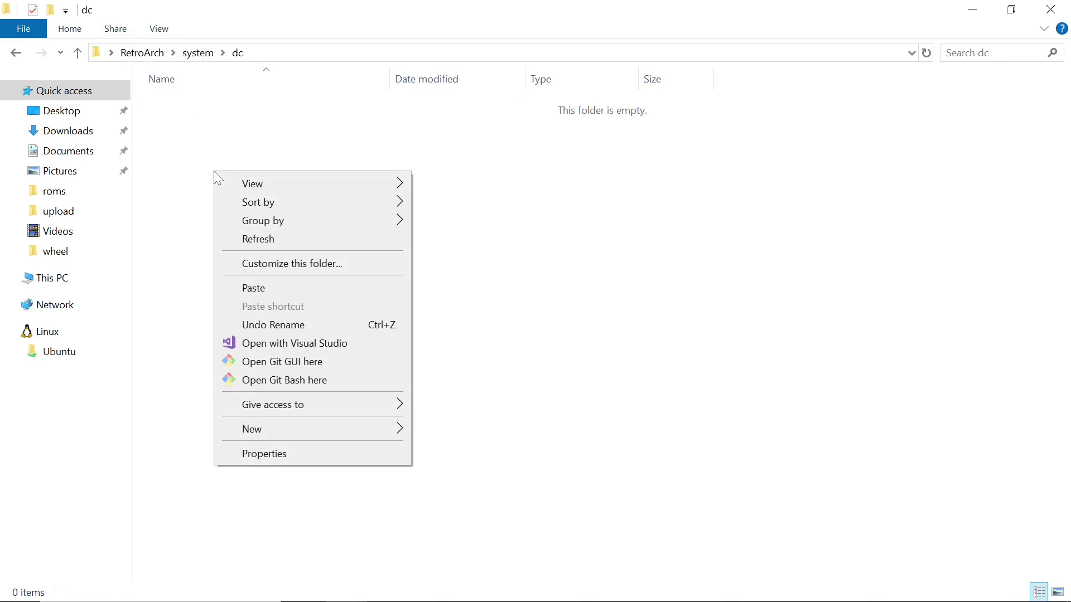
{"action": "left_click", "coordinate": [252, 290]}
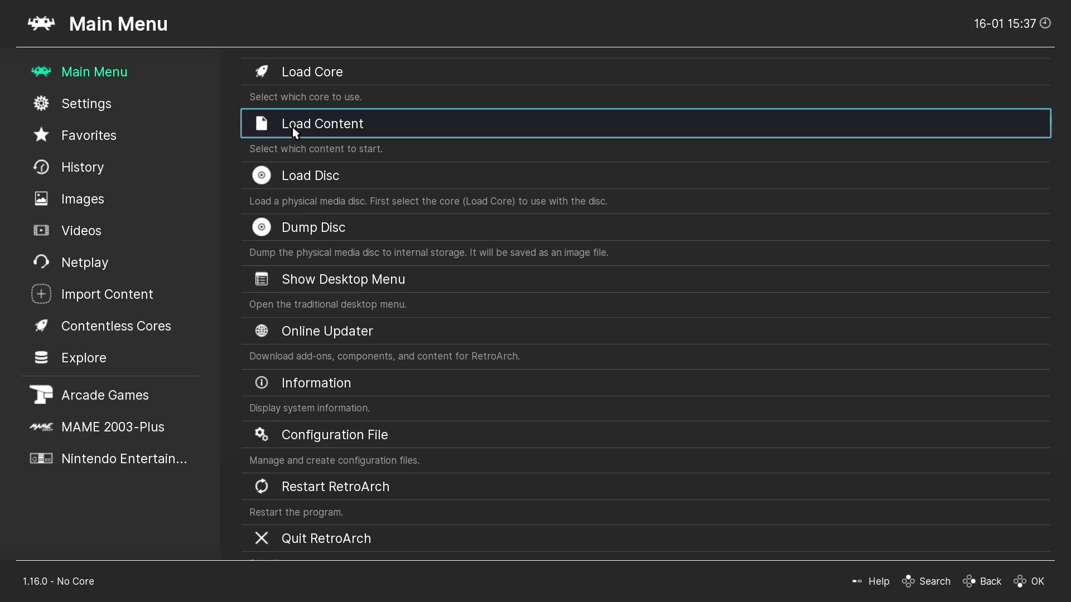
Install the Sega - Dreamcast/Naomi (Flycast) core through the Online Updater's Core Downloader.
{"action": "left_click", "coordinate": [341, 334]}
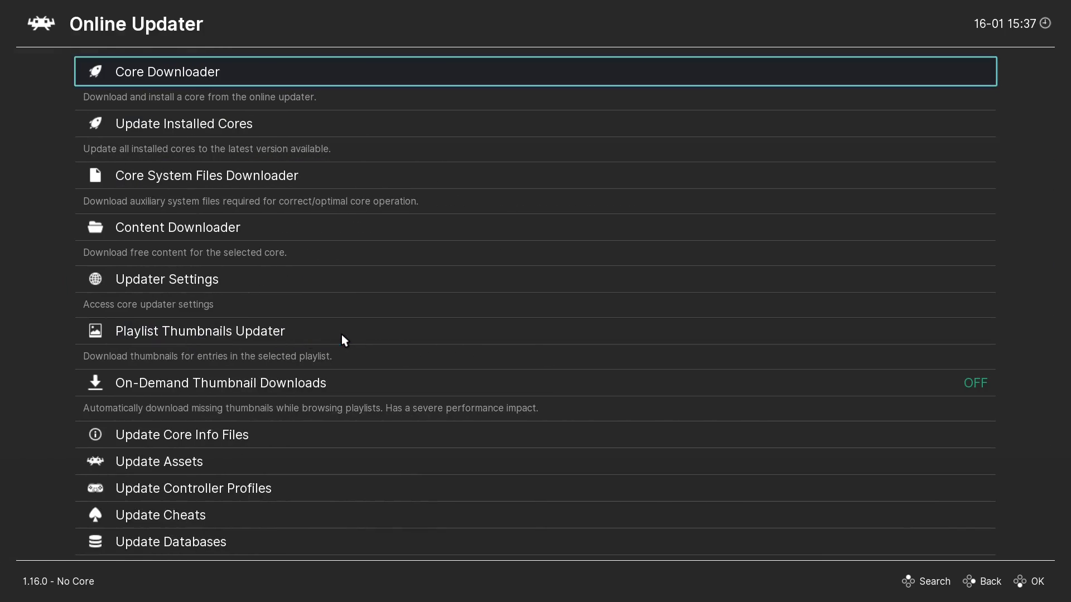
{"action": "left_click", "coordinate": [191, 78]}
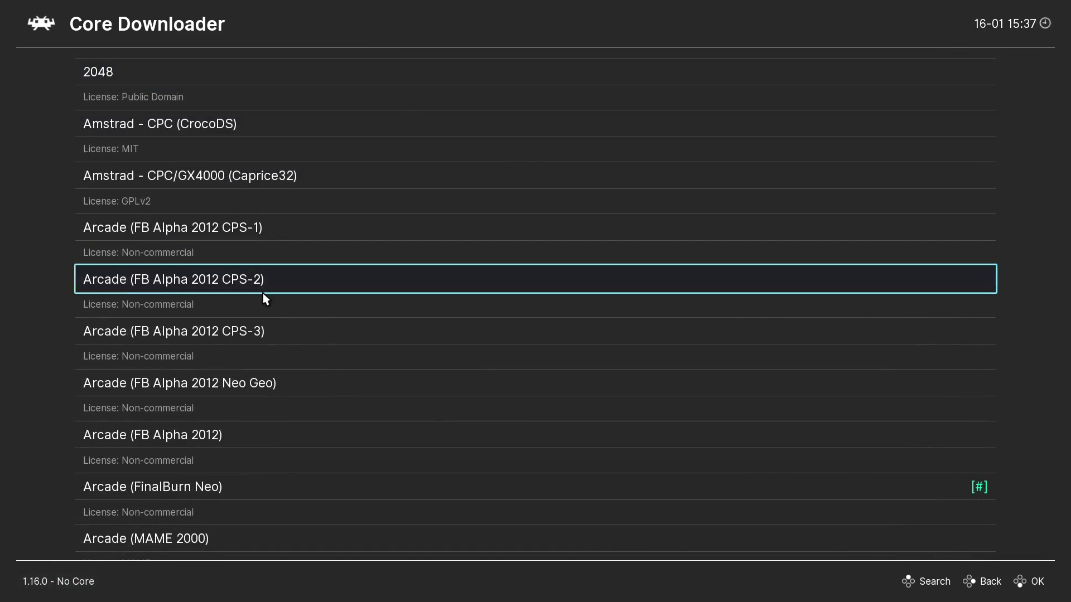
{"action": "scroll", "coordinate": [263, 293], "scroll_direction": "down", "scroll_amount": 4}
{"action": "scroll", "coordinate": [263, 293], "scroll_direction": "down", "scroll_amount": 4}
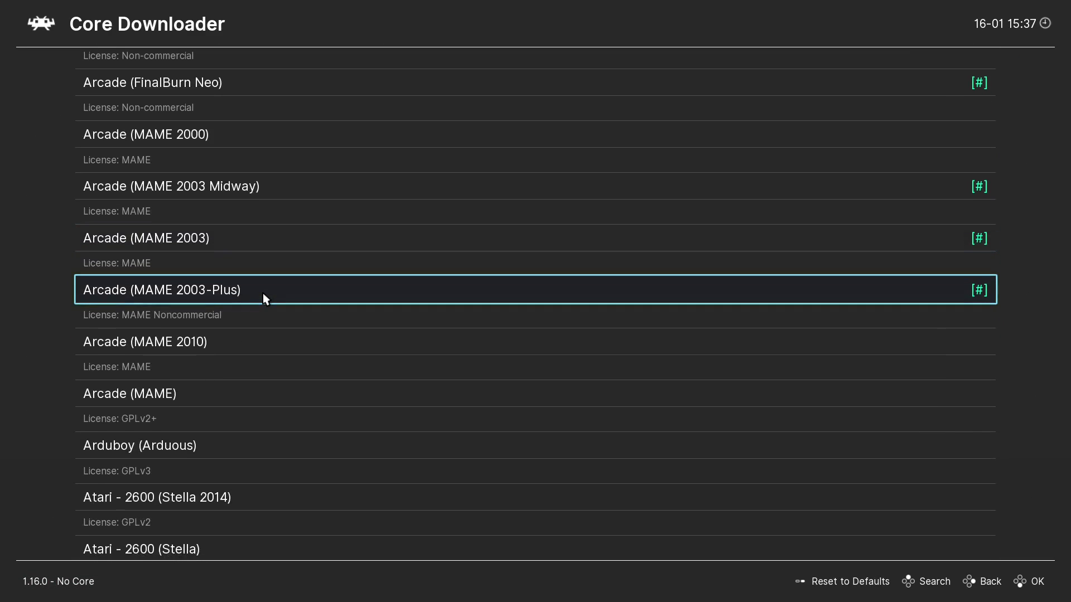
{"action": "scroll", "coordinate": [263, 293], "scroll_direction": "down", "scroll_amount": 3}
{"action": "scroll", "coordinate": [262, 293], "scroll_direction": "down", "scroll_amount": 3}
{"action": "scroll", "coordinate": [262, 293], "scroll_direction": "down", "scroll_amount": 6}
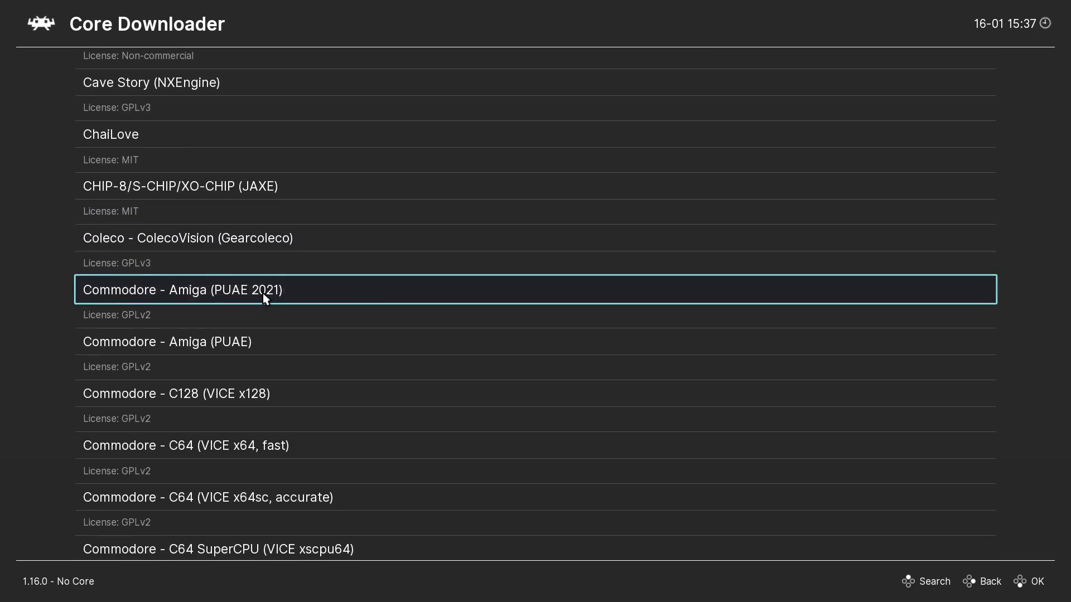
{"action": "scroll", "coordinate": [263, 293], "scroll_direction": "down", "scroll_amount": 5}
{"action": "scroll", "coordinate": [262, 293], "scroll_direction": "down", "scroll_amount": 6}
{"action": "scroll", "coordinate": [262, 293], "scroll_direction": "down", "scroll_amount": 4}
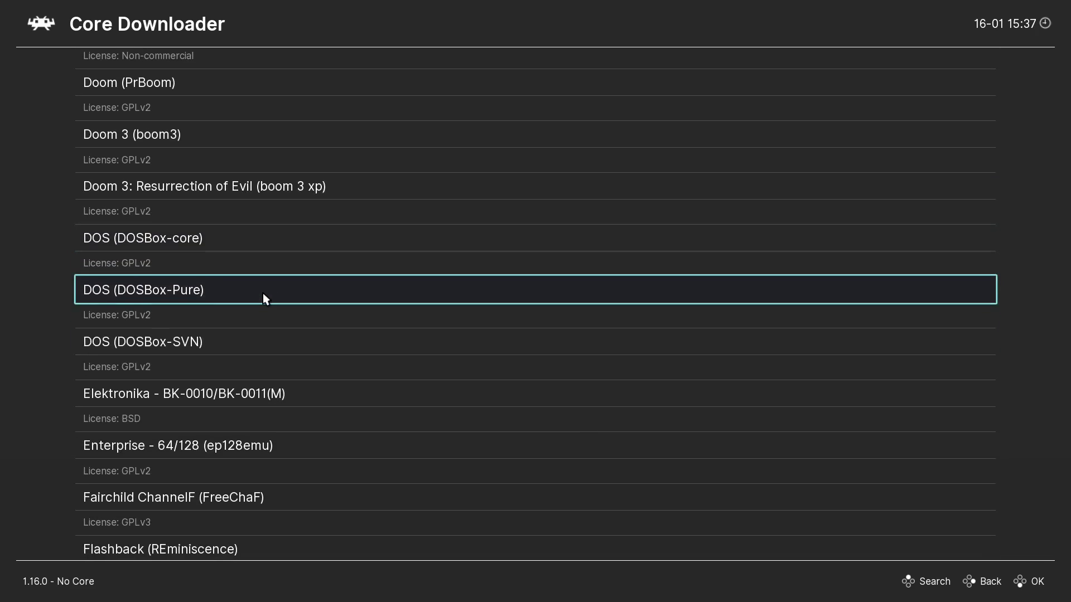
{"action": "scroll", "coordinate": [263, 293], "scroll_direction": "down", "scroll_amount": 6}
{"action": "scroll", "coordinate": [263, 293], "scroll_direction": "down", "scroll_amount": 6}
{"action": "scroll", "coordinate": [262, 293], "scroll_direction": "down", "scroll_amount": 4}
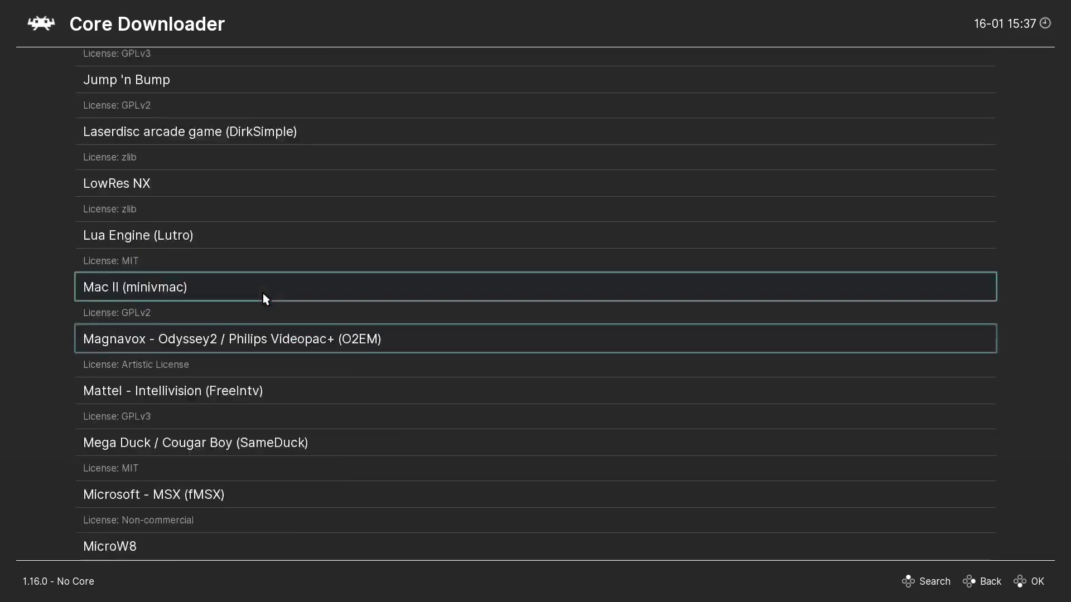
{"action": "scroll", "coordinate": [263, 293], "scroll_direction": "down", "scroll_amount": 4}
{"action": "scroll", "coordinate": [263, 293], "scroll_direction": "down", "scroll_amount": 6}
{"action": "scroll", "coordinate": [263, 293], "scroll_direction": "down", "scroll_amount": 7}
{"action": "scroll", "coordinate": [263, 294], "scroll_direction": "down", "scroll_amount": 5}
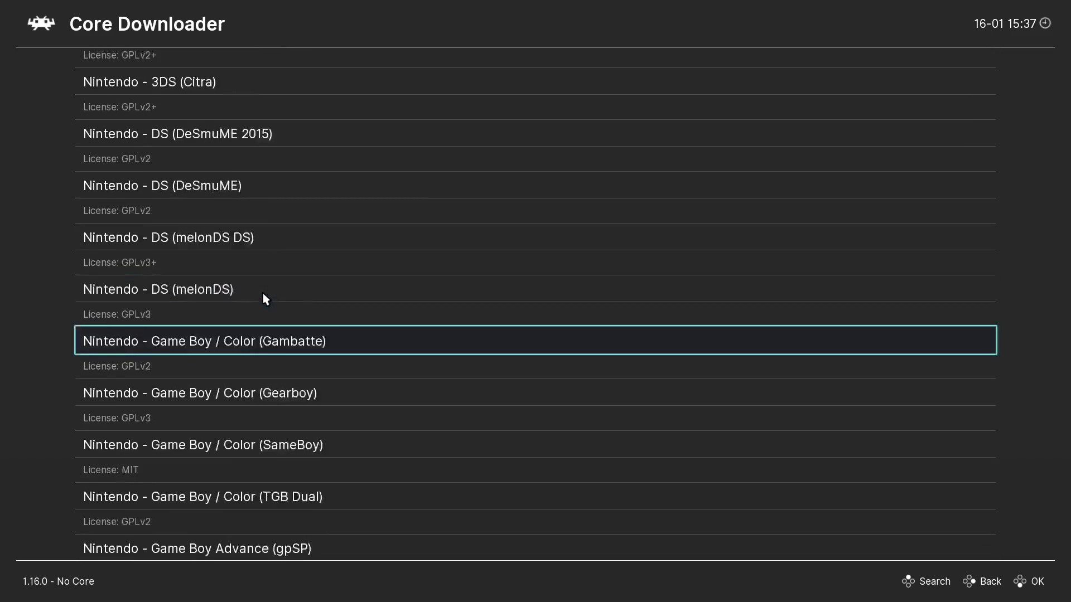
{"action": "scroll", "coordinate": [263, 292], "scroll_direction": "down", "scroll_amount": 2}
{"action": "scroll", "coordinate": [264, 293], "scroll_direction": "down", "scroll_amount": 7}
{"action": "scroll", "coordinate": [263, 293], "scroll_direction": "down", "scroll_amount": 8}
{"action": "scroll", "coordinate": [263, 295], "scroll_direction": "down", "scroll_amount": 7}
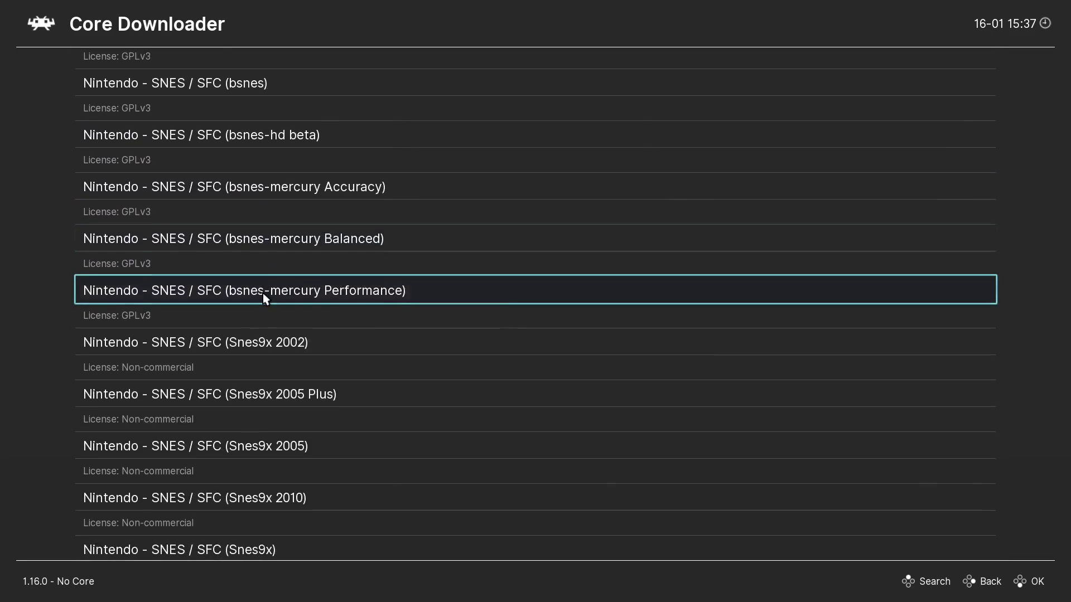
{"action": "scroll", "coordinate": [263, 295], "scroll_direction": "down", "scroll_amount": 7}
{"action": "scroll", "coordinate": [263, 294], "scroll_direction": "down", "scroll_amount": 4}
{"action": "scroll", "coordinate": [263, 300], "scroll_direction": "down", "scroll_amount": 1}
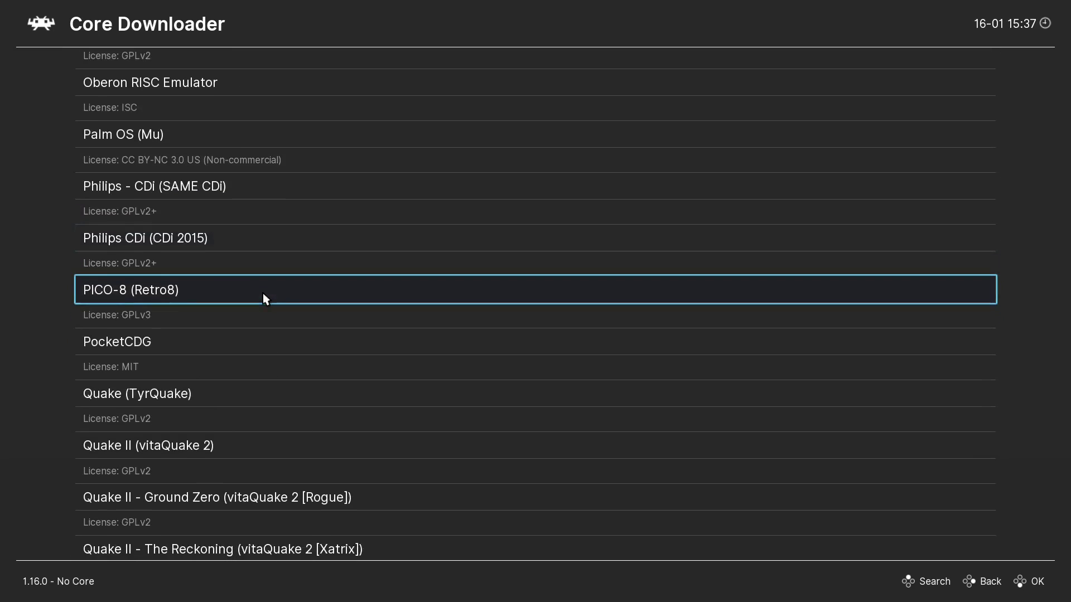
{"action": "scroll", "coordinate": [262, 299], "scroll_direction": "down", "scroll_amount": 4}
{"action": "scroll", "coordinate": [263, 299], "scroll_direction": "down", "scroll_amount": 5}
{"action": "scroll", "coordinate": [263, 300], "scroll_direction": "down", "scroll_amount": 2}
{"action": "scroll", "coordinate": [264, 293], "scroll_direction": "down", "scroll_amount": 1}
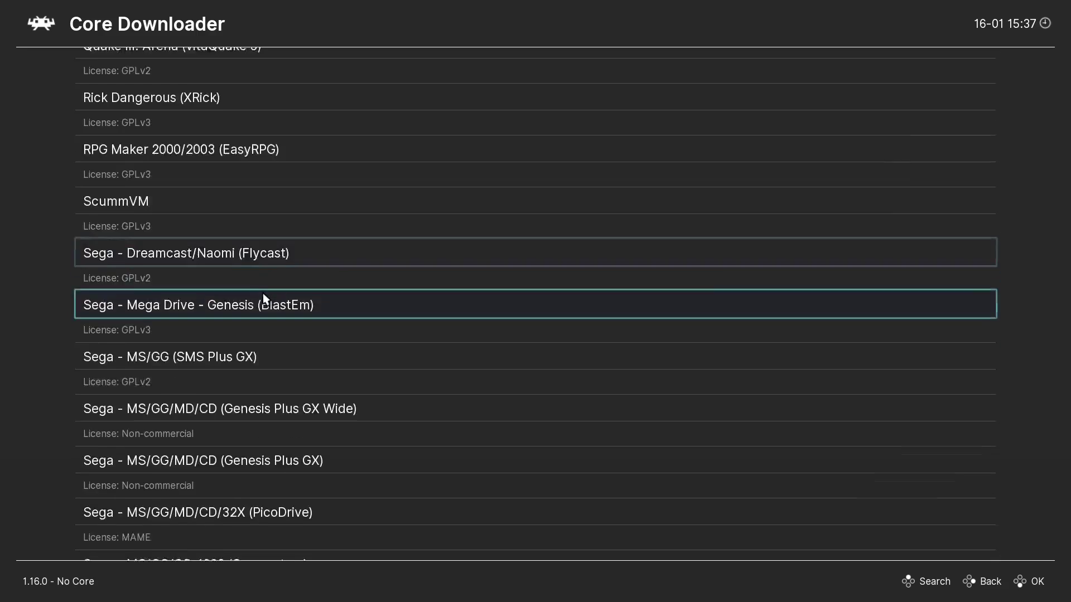
{"action": "scroll", "coordinate": [263, 294], "scroll_direction": "down", "scroll_amount": 3}
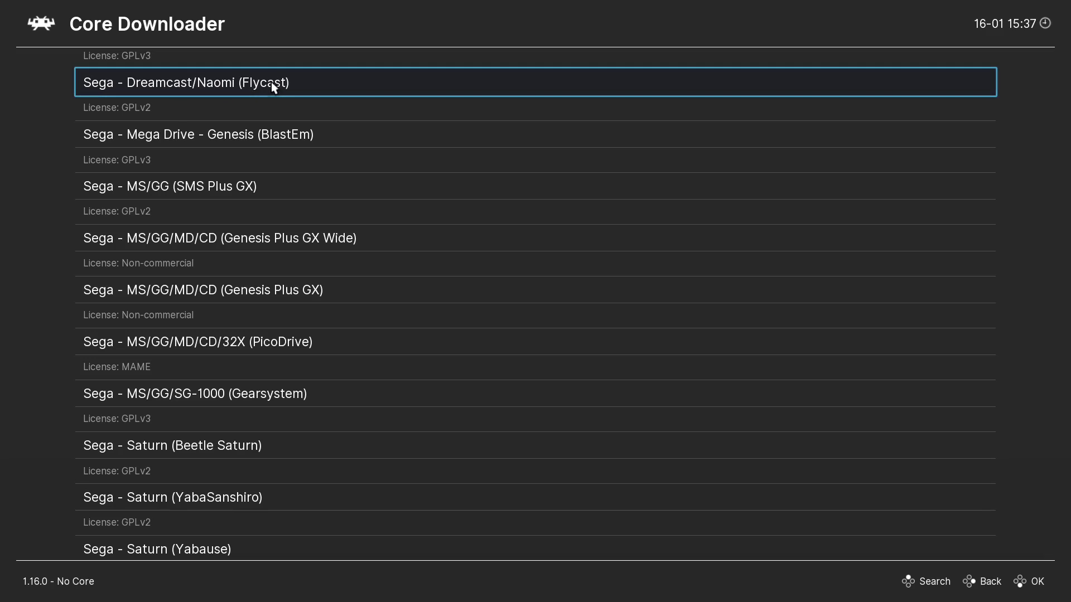
{"action": "left_click", "coordinate": [225, 85]}
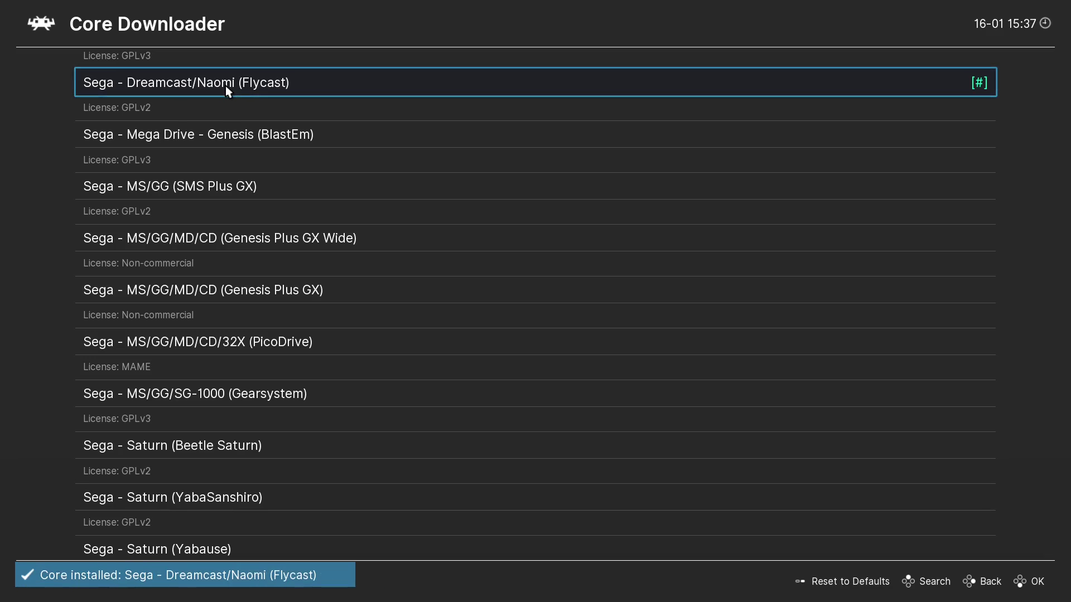
{"action": "scroll", "coordinate": [263, 240], "scroll_direction": "up", "scroll_amount": 2}
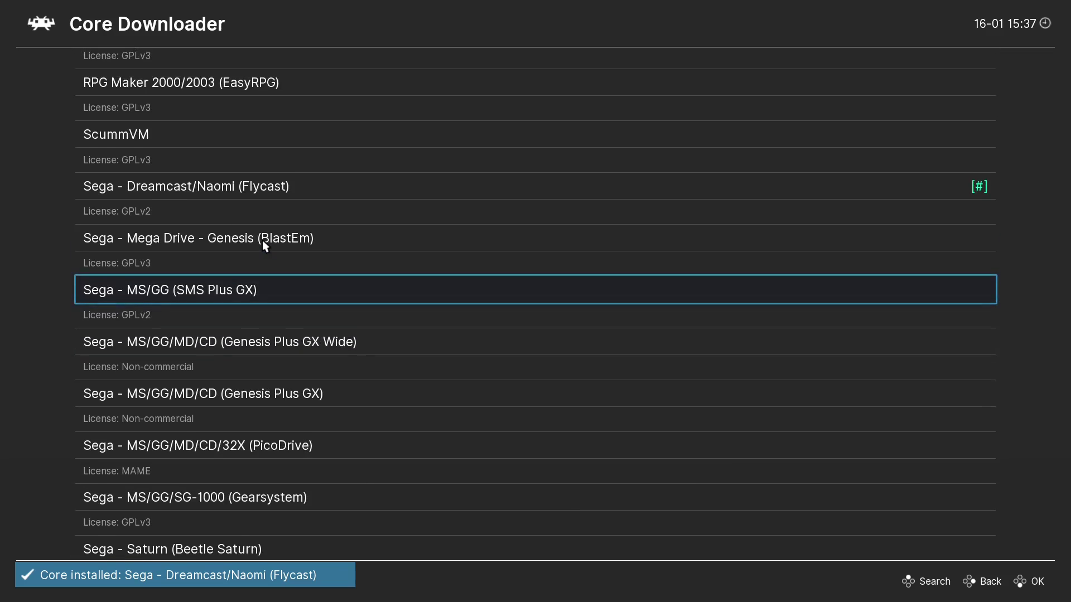
From the Main Menu, point Import Content's Manual Scan directory at roms\naomi.
{"action": "right_click", "coordinate": [237, 210]}
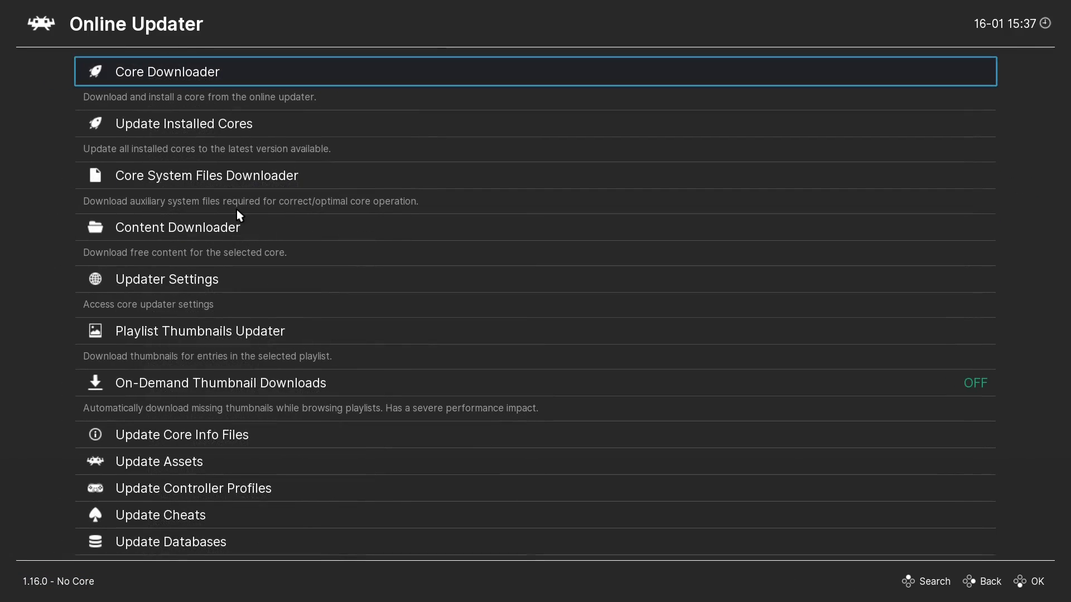
{"action": "right_click", "coordinate": [236, 210]}
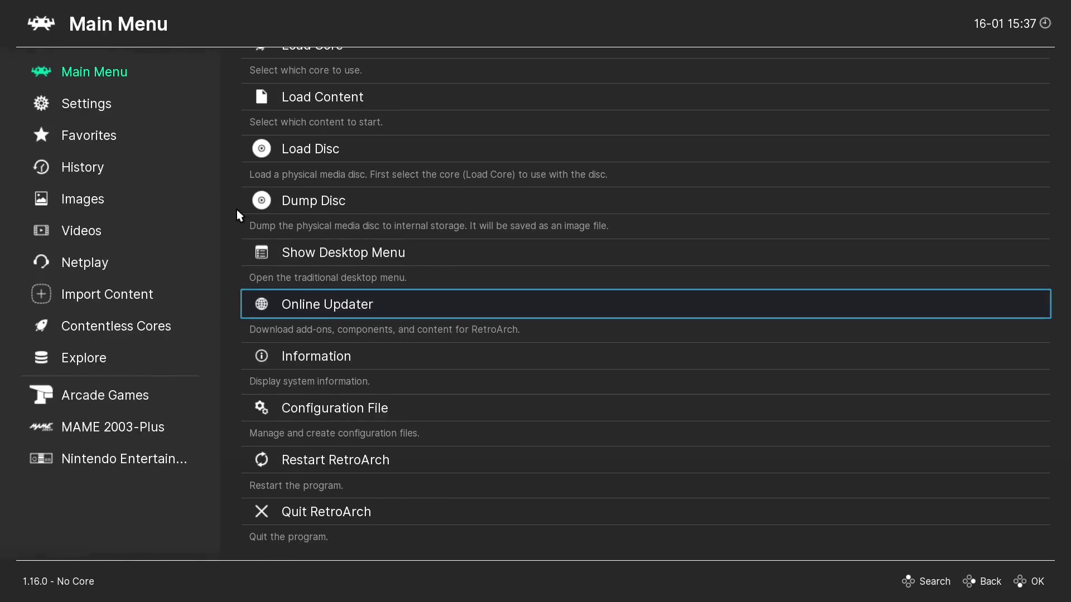
{"action": "left_click", "coordinate": [96, 294]}
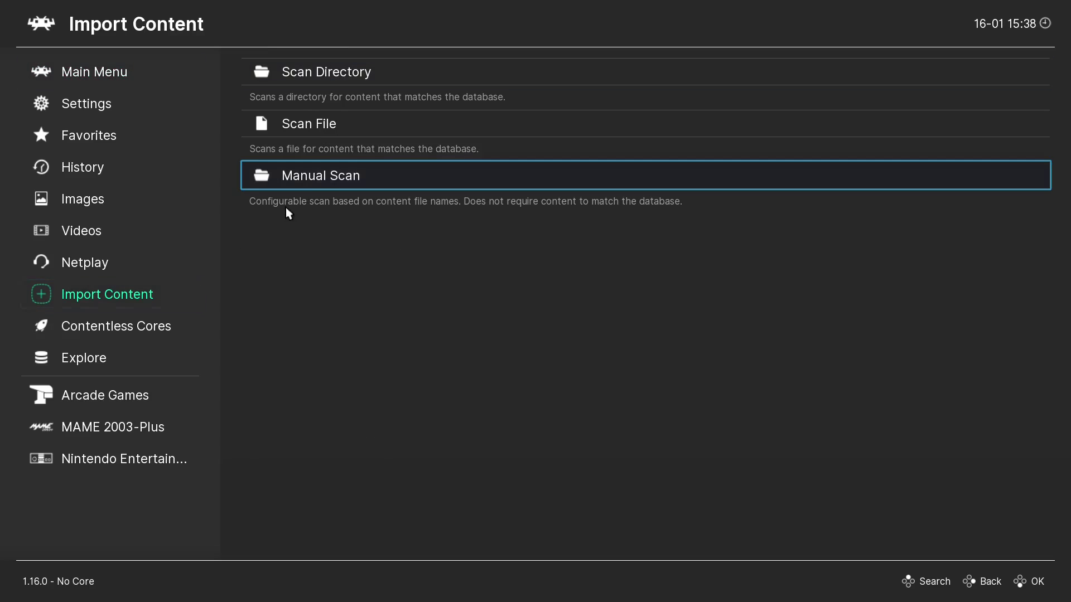
{"action": "left_click", "coordinate": [323, 176]}
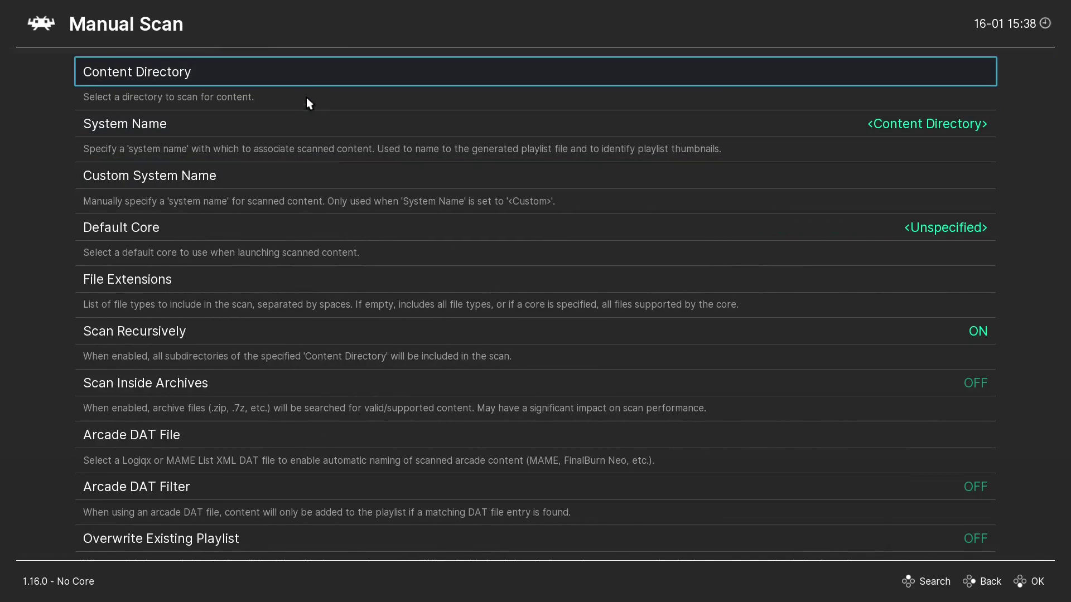
{"action": "left_click", "coordinate": [307, 78]}
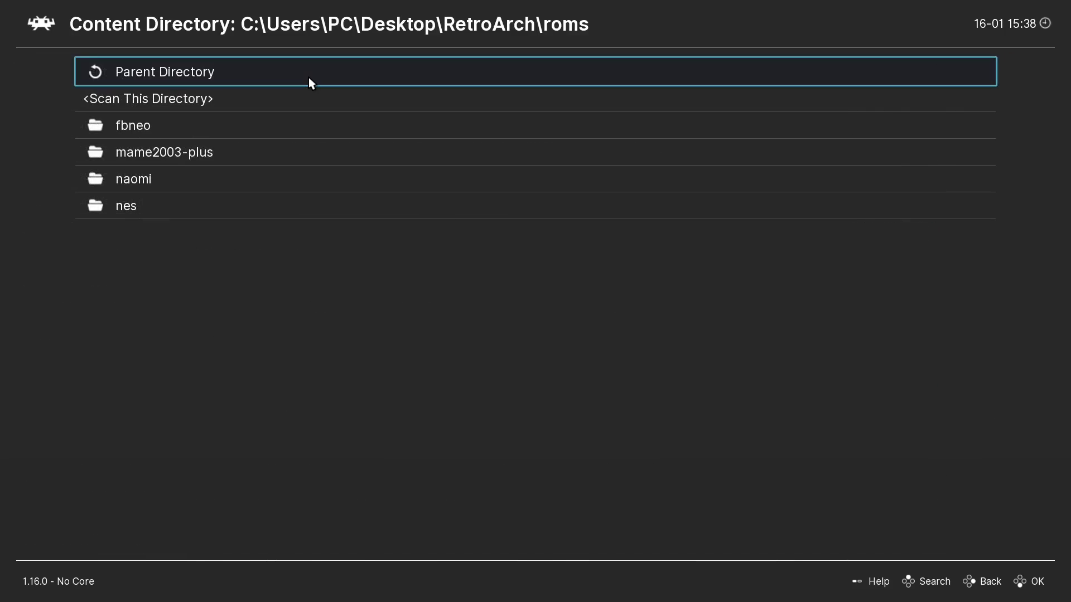
{"action": "left_click", "coordinate": [154, 181]}
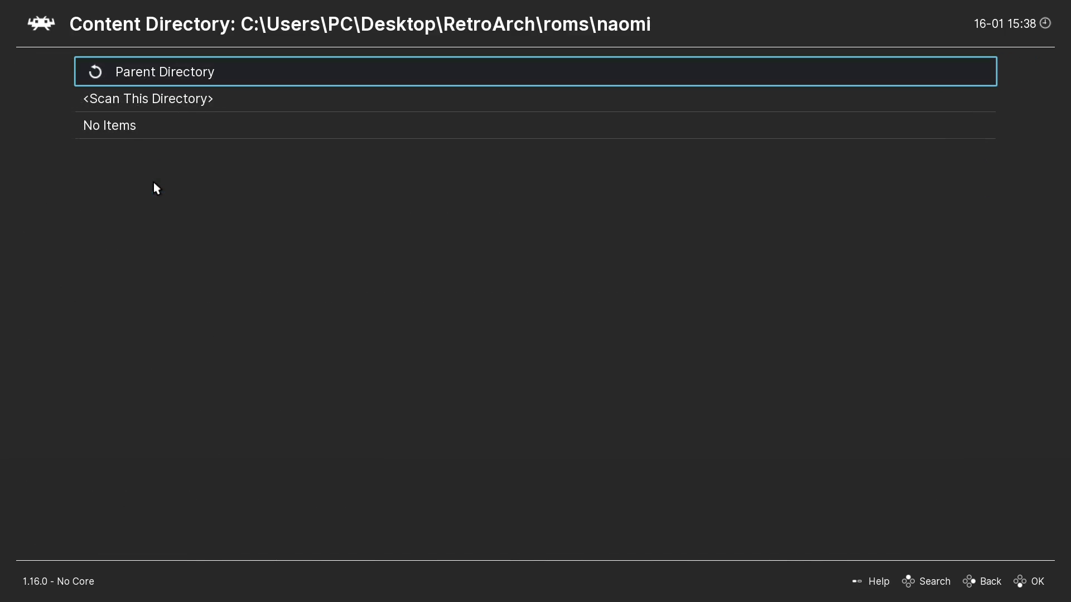
{"action": "left_click", "coordinate": [168, 98]}
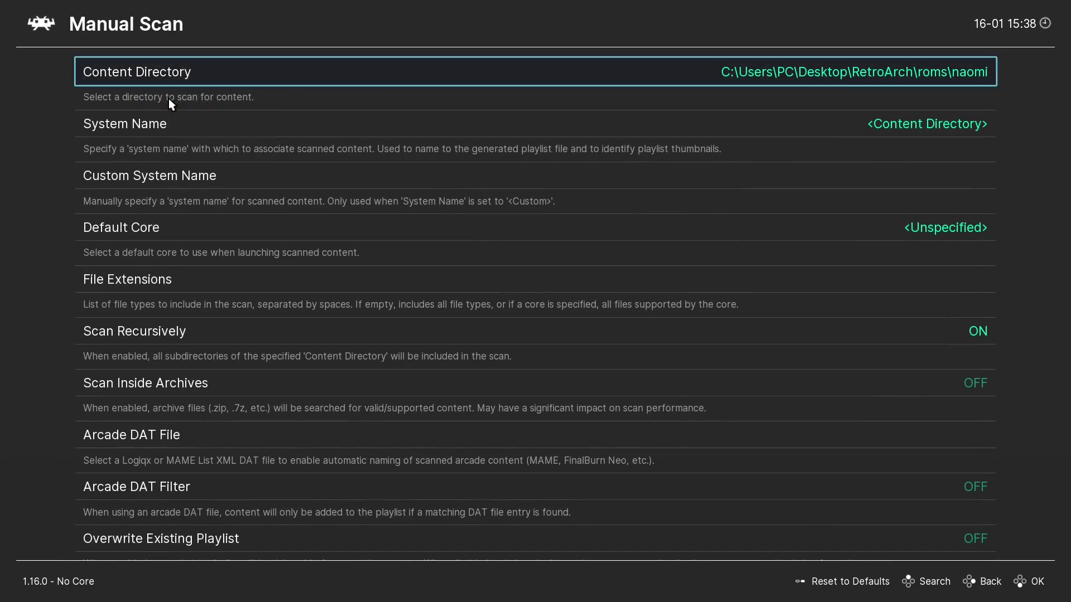
Choose Sega - Naomi as System Name and Sega - Dreamcast/Naomi (Flycast) as Default Core.
{"action": "left_click", "coordinate": [154, 127]}
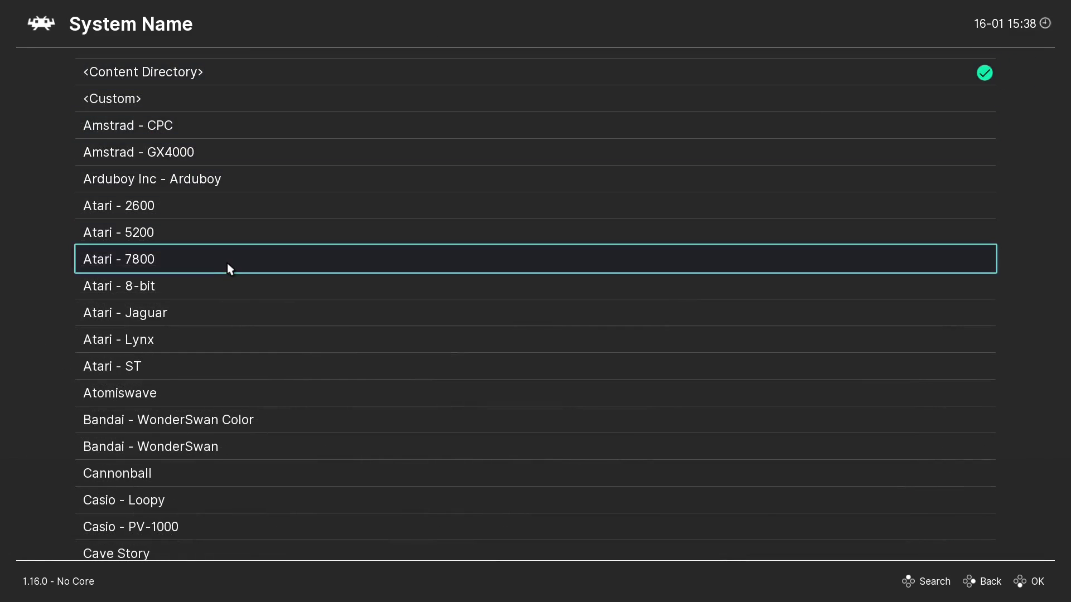
{"action": "scroll", "coordinate": [228, 265], "scroll_direction": "down", "scroll_amount": 7}
{"action": "scroll", "coordinate": [228, 266], "scroll_direction": "down", "scroll_amount": 5}
{"action": "scroll", "coordinate": [229, 266], "scroll_direction": "down", "scroll_amount": 7}
{"action": "scroll", "coordinate": [229, 266], "scroll_direction": "down", "scroll_amount": 7}
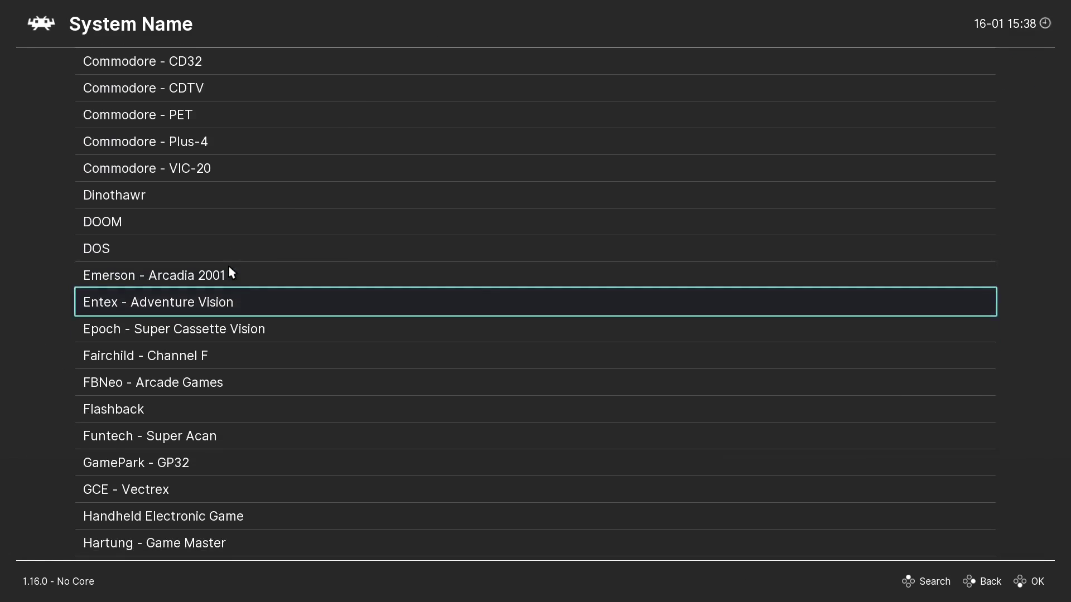
{"action": "scroll", "coordinate": [228, 267], "scroll_direction": "down", "scroll_amount": 10}
{"action": "scroll", "coordinate": [228, 266], "scroll_direction": "down", "scroll_amount": 9}
{"action": "scroll", "coordinate": [229, 266], "scroll_direction": "down", "scroll_amount": 6}
{"action": "scroll", "coordinate": [229, 266], "scroll_direction": "down", "scroll_amount": 7}
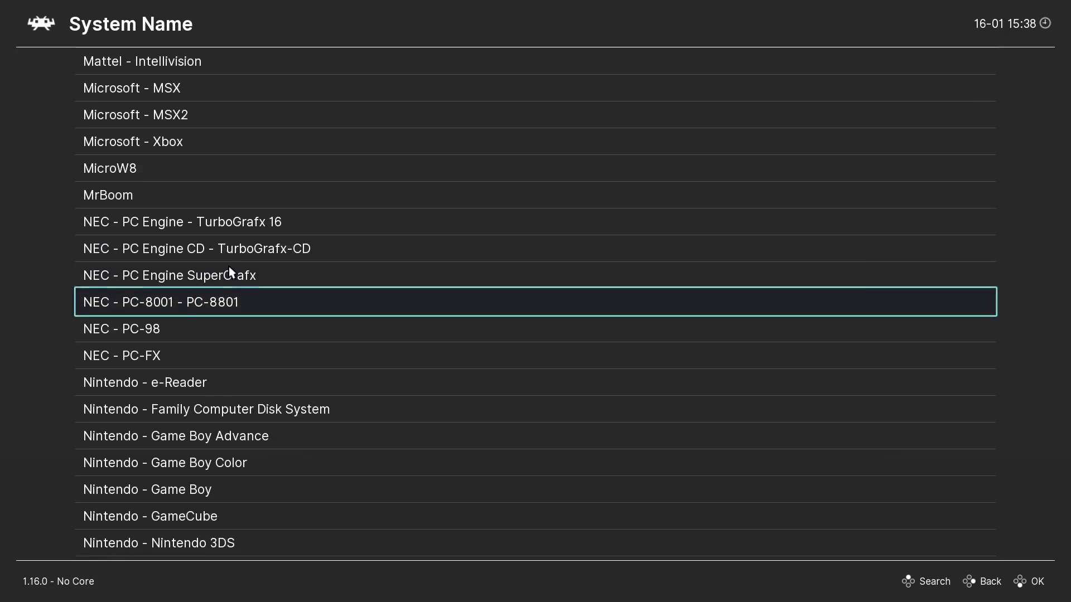
{"action": "scroll", "coordinate": [229, 266], "scroll_direction": "down", "scroll_amount": 9}
{"action": "scroll", "coordinate": [228, 266], "scroll_direction": "down", "scroll_amount": 11}
{"action": "scroll", "coordinate": [228, 266], "scroll_direction": "down", "scroll_amount": 4}
{"action": "scroll", "coordinate": [229, 266], "scroll_direction": "down", "scroll_amount": 6}
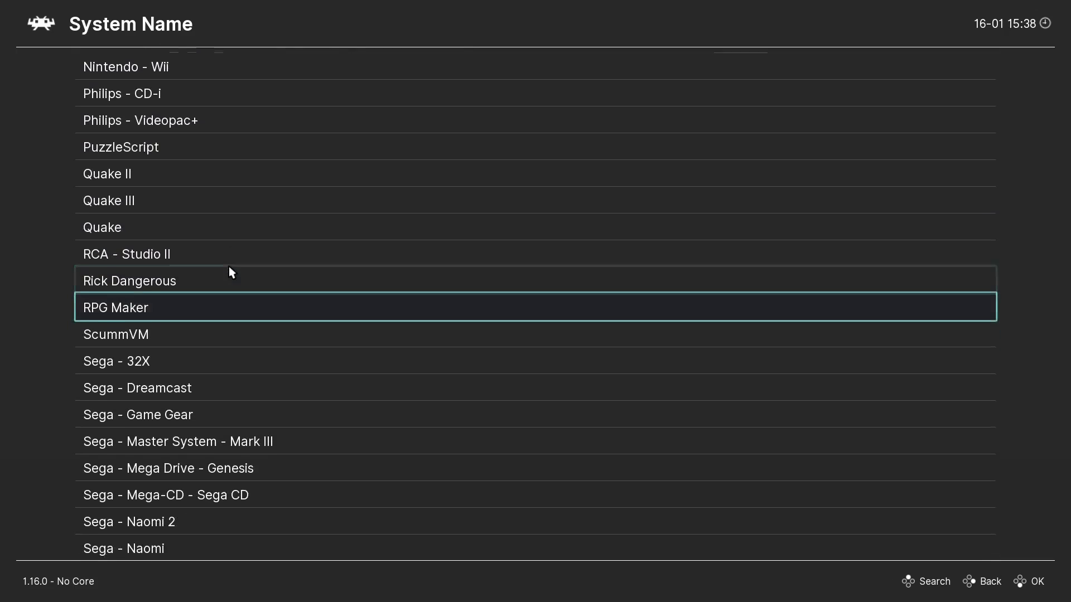
{"action": "scroll", "coordinate": [229, 266], "scroll_direction": "down", "scroll_amount": 2}
{"action": "scroll", "coordinate": [229, 266], "scroll_direction": "down", "scroll_amount": 2}
{"action": "scroll", "coordinate": [228, 267], "scroll_direction": "down", "scroll_amount": 2}
{"action": "scroll", "coordinate": [201, 302], "scroll_direction": "down", "scroll_amount": 1}
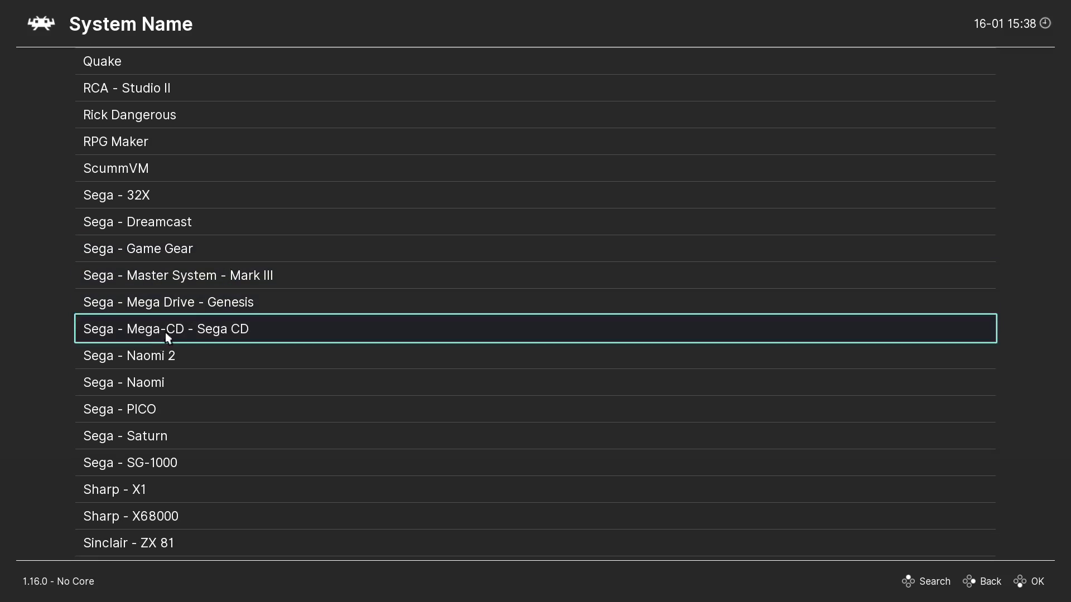
{"action": "left_click", "coordinate": [150, 385]}
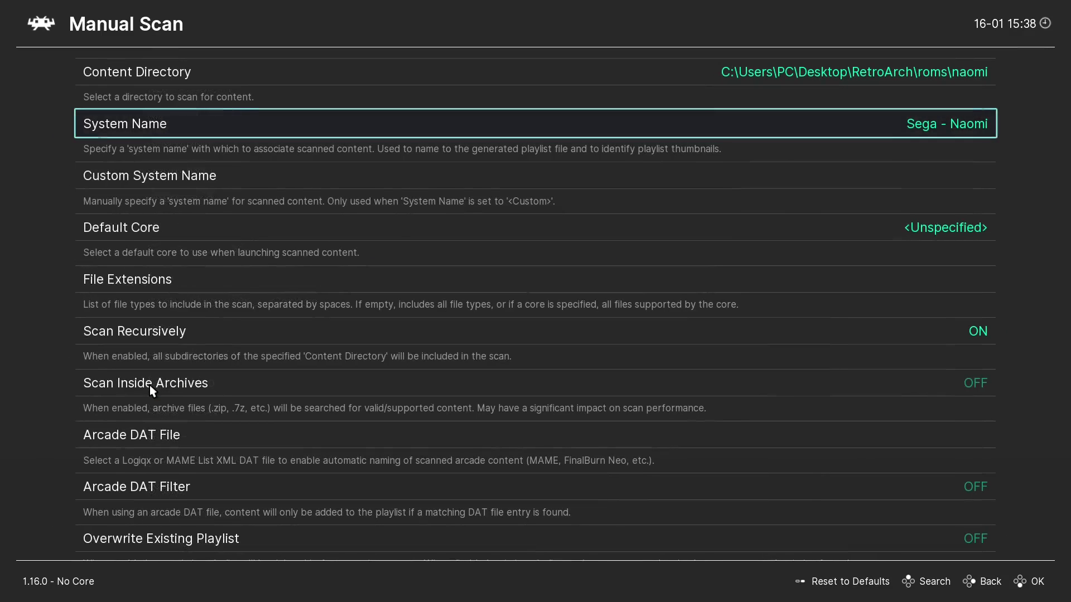
{"action": "left_click", "coordinate": [137, 229]}
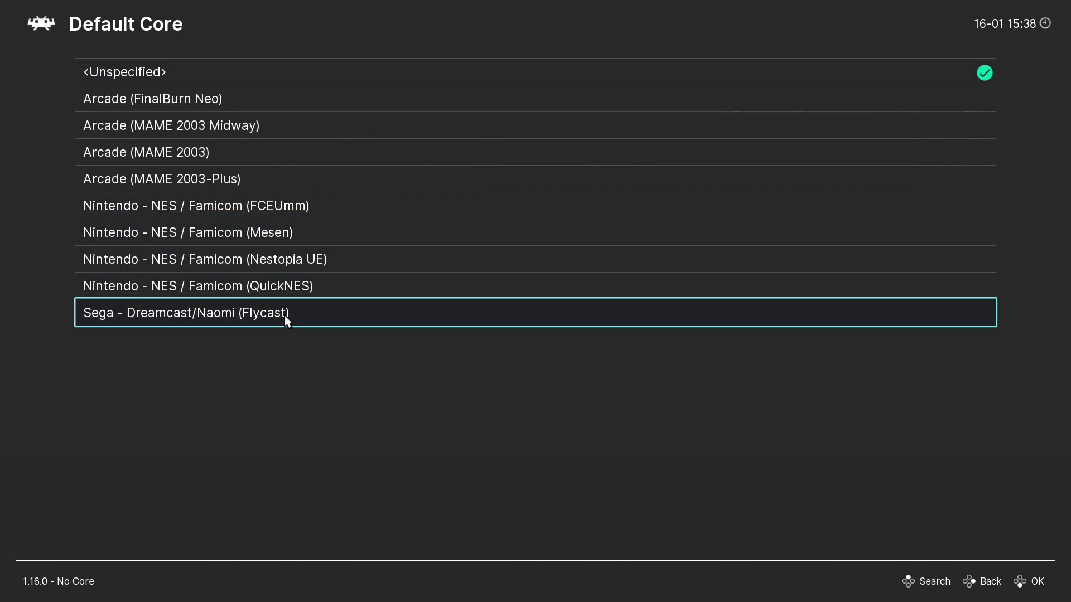
{"action": "left_click", "coordinate": [239, 318]}
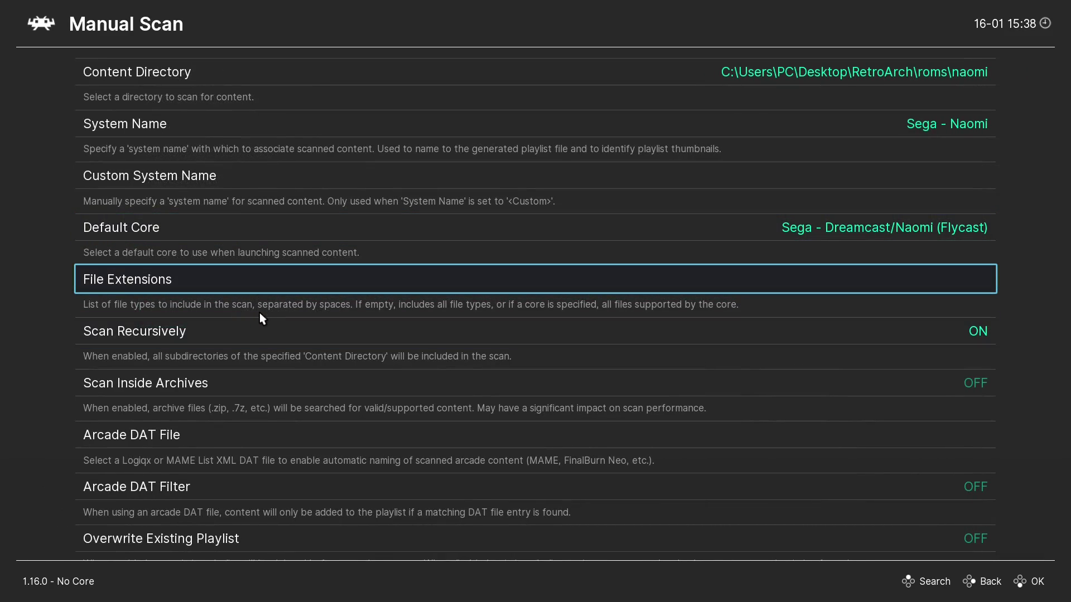
{"action": "scroll", "coordinate": [260, 313], "scroll_direction": "down", "scroll_amount": 2}
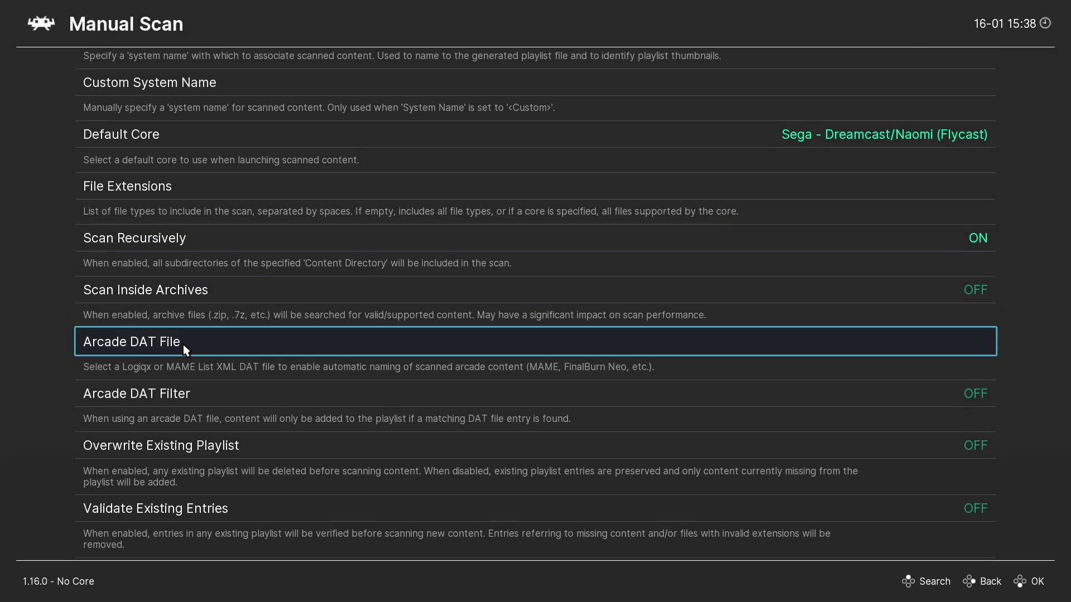
Set the Arcade DAT File to Naomi (MAME 0.220) and scan the Naomi folder into a playlist.
{"action": "left_click", "coordinate": [184, 344]}
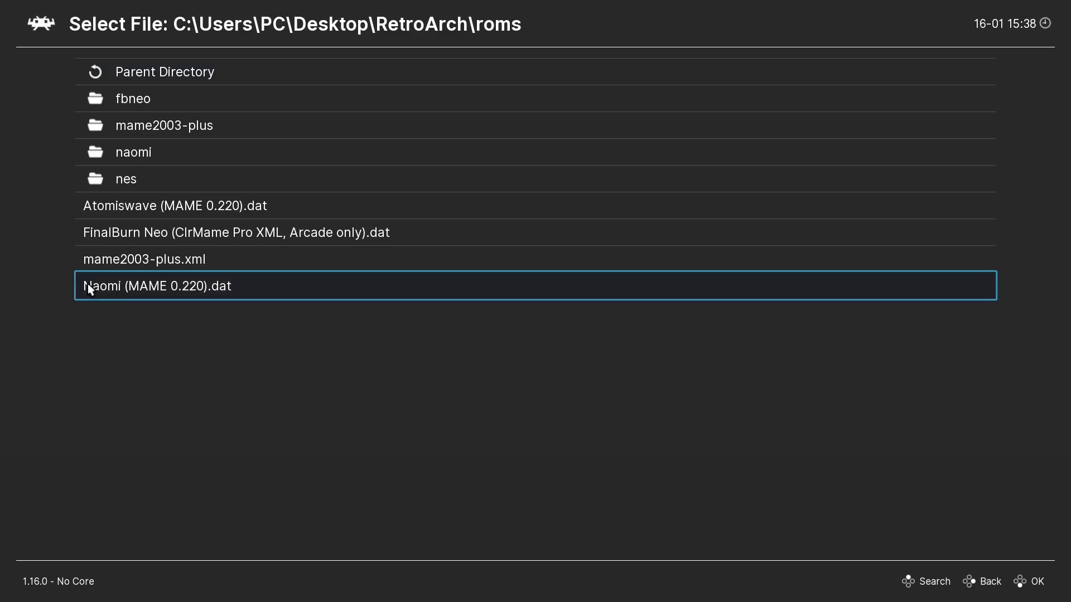
{"action": "left_click", "coordinate": [203, 288]}
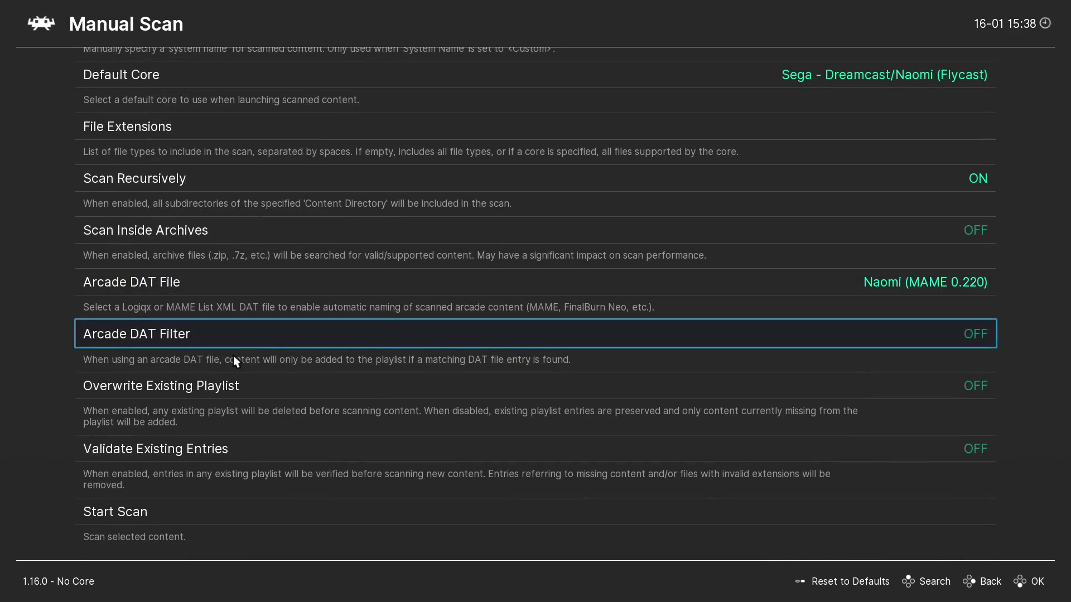
{"action": "left_click", "coordinate": [128, 511]}
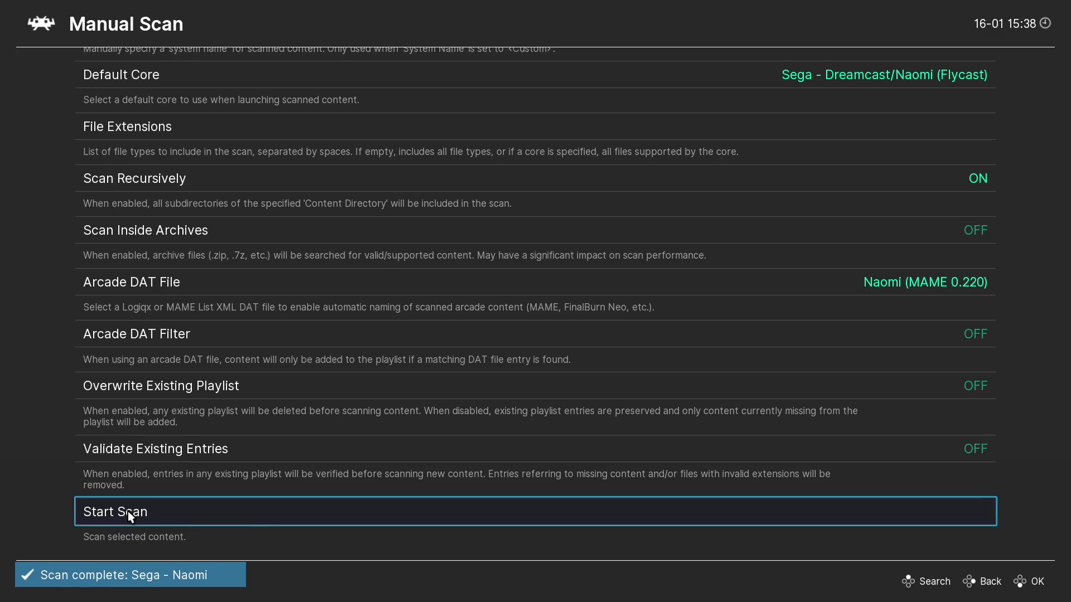
Open the new Naomi playlist and select Marvel Vs. Capcom 2 New Age of Heroes (USA, Rev A).
{"action": "right_click", "coordinate": [218, 416]}
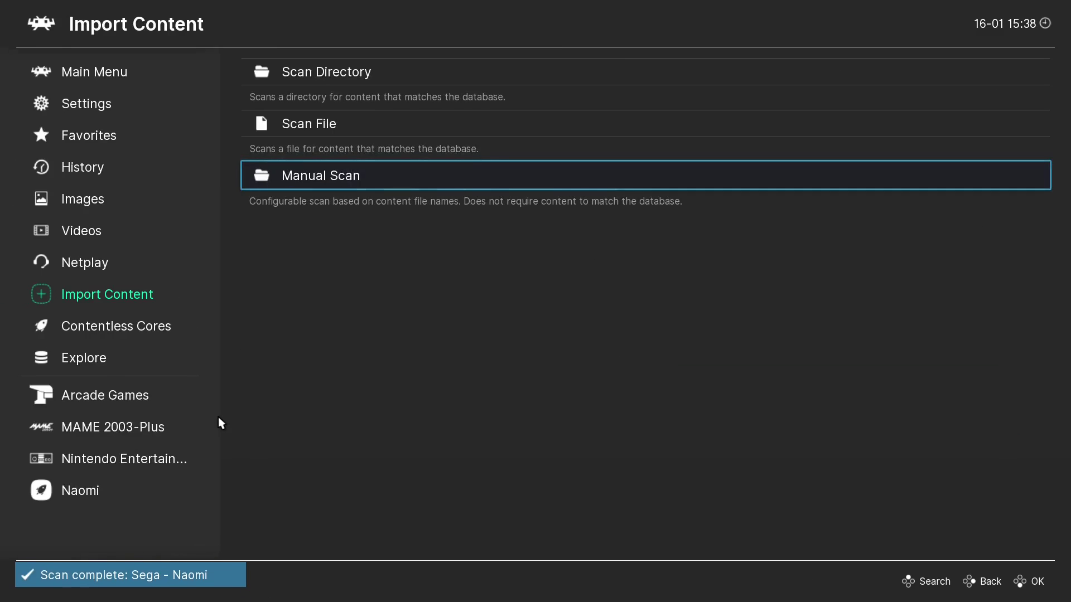
{"action": "left_click", "coordinate": [80, 500]}
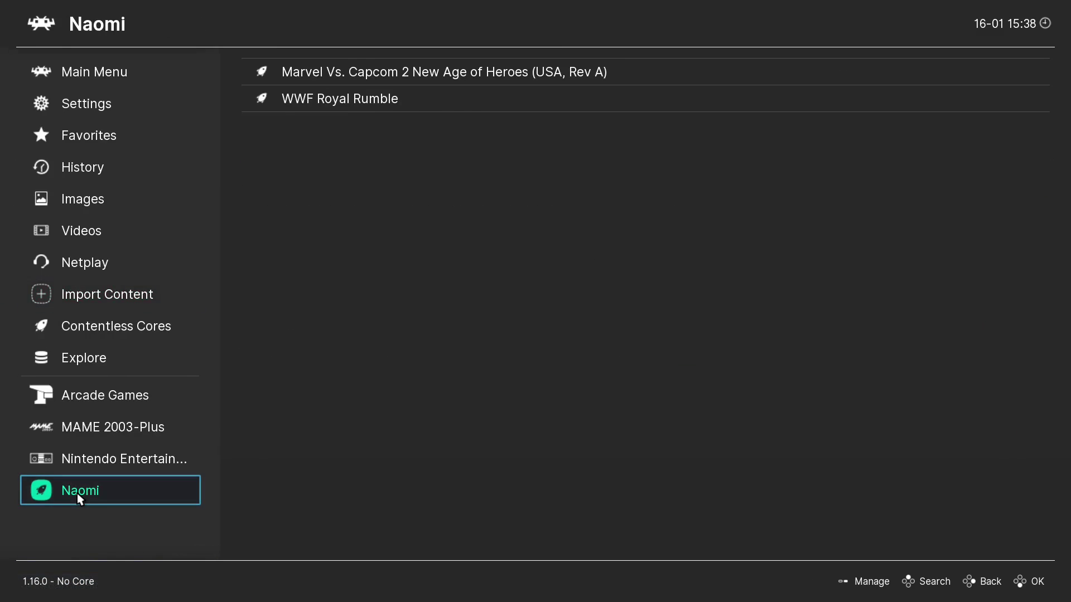
{"action": "left_click", "coordinate": [88, 501]}
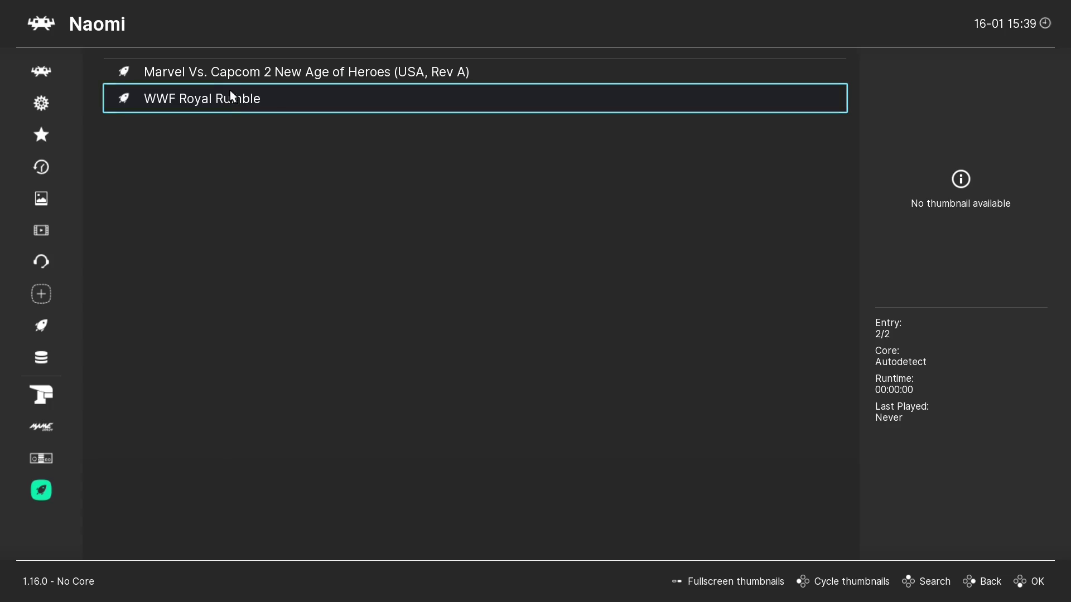
{"action": "left_click", "coordinate": [242, 79]}
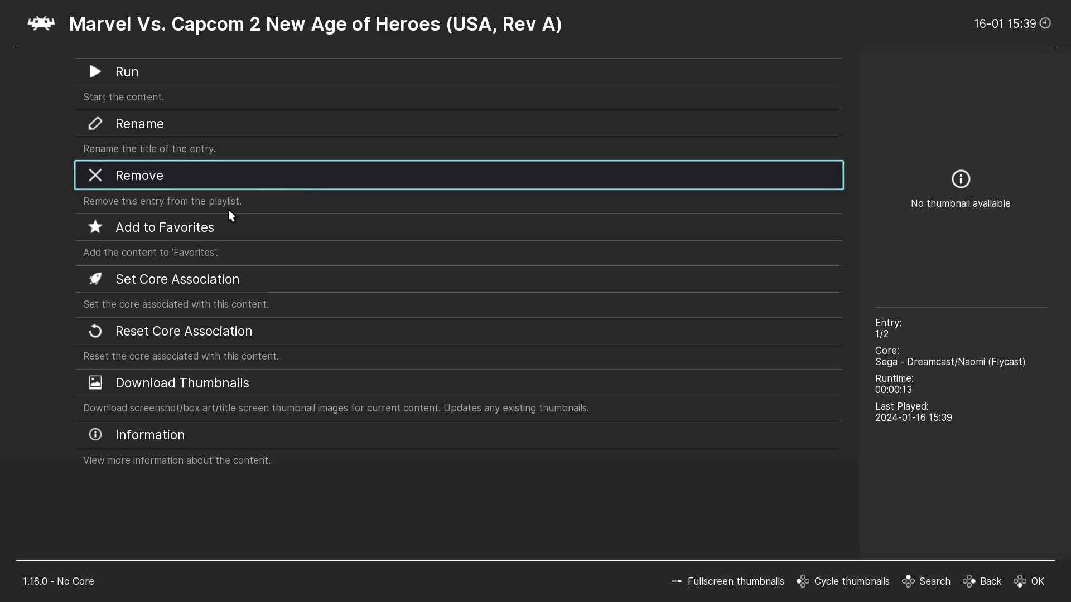
Return to the Naomi playlist and reopen Marvel Vs. Capcom 2's entry options.
{"action": "key", "text": "BackSpace"}
{"action": "key", "text": "BackSpace"}
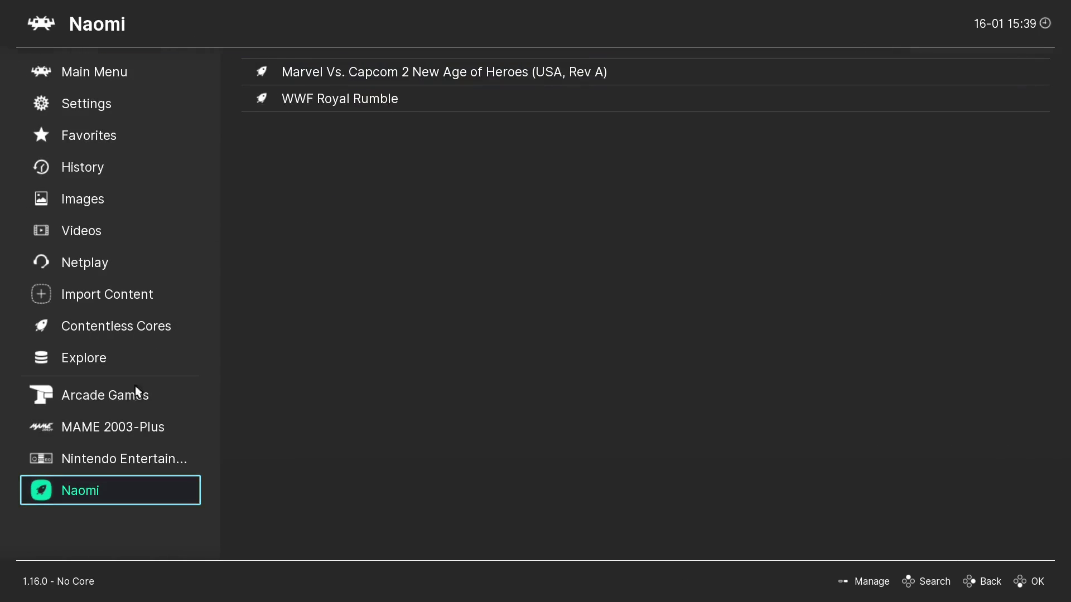
{"action": "key", "text": "BackSpace"}
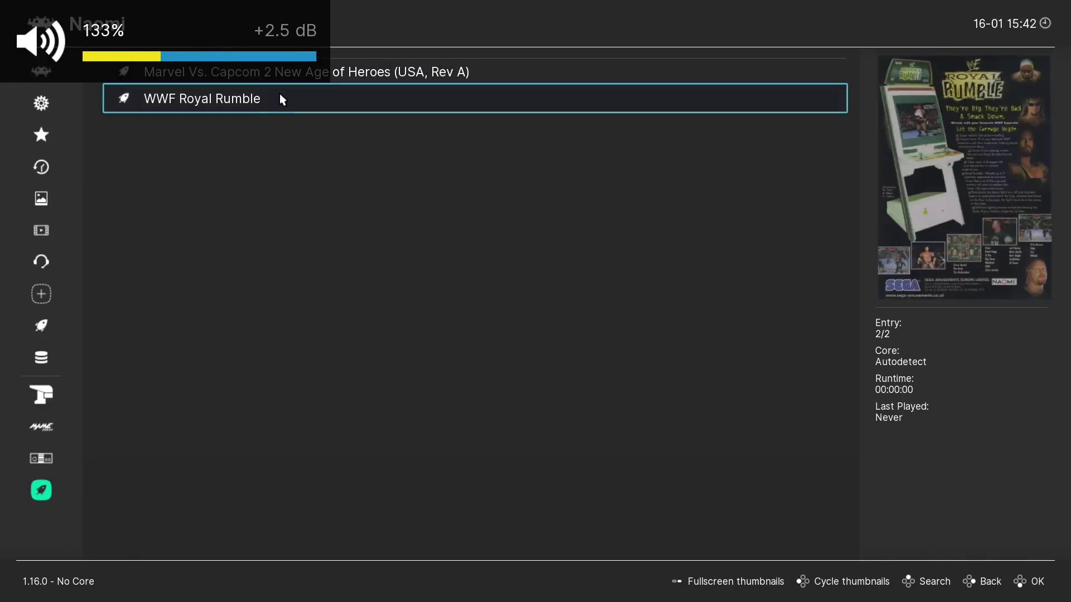
{"action": "left_click", "coordinate": [298, 76]}
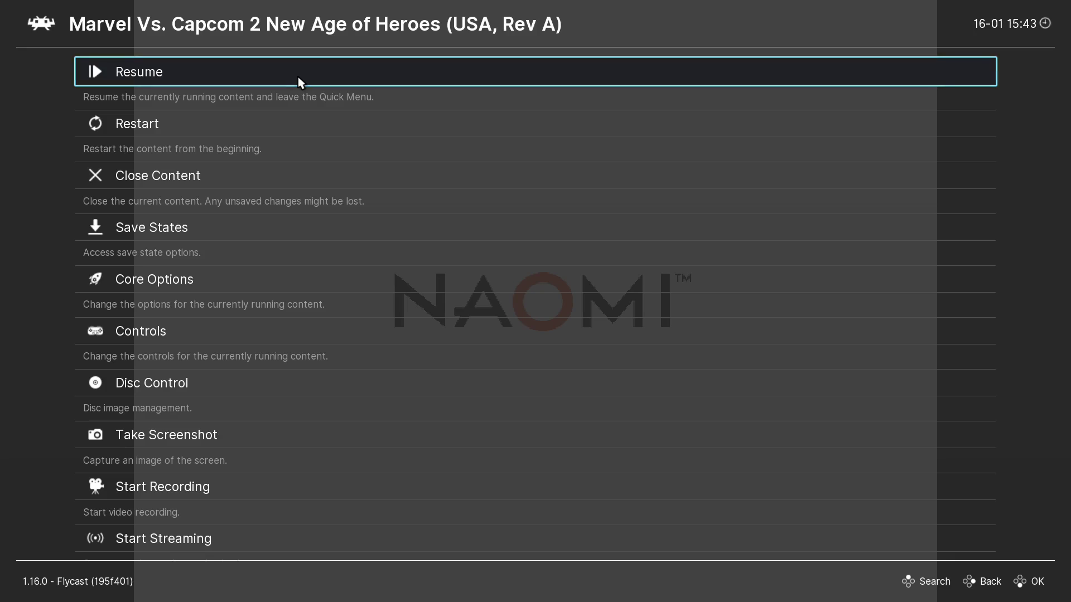
{"action": "left_click", "coordinate": [151, 281]}
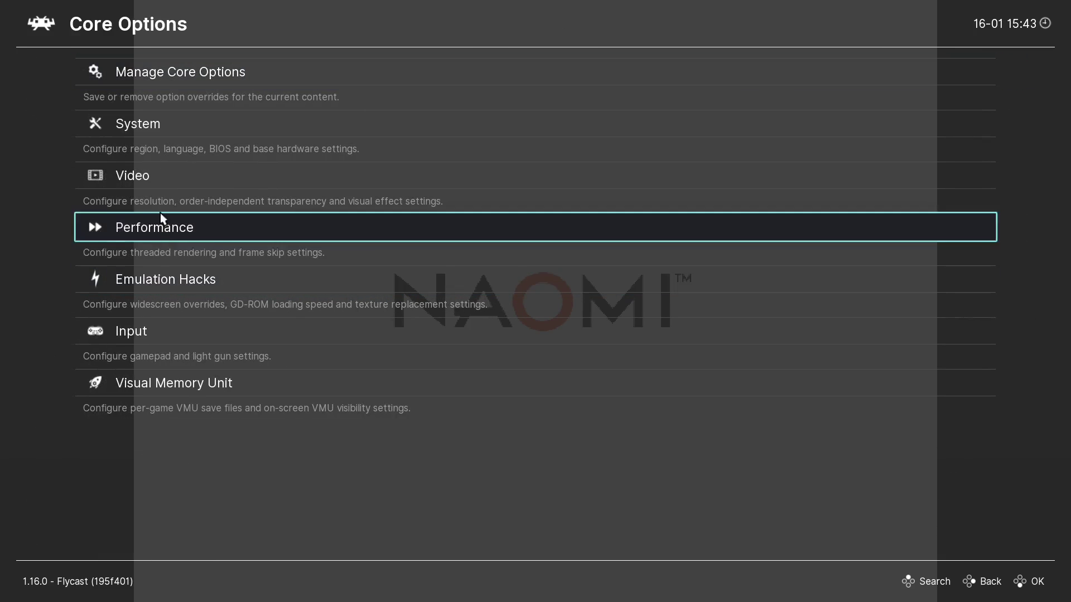
{"action": "left_click", "coordinate": [146, 135]}
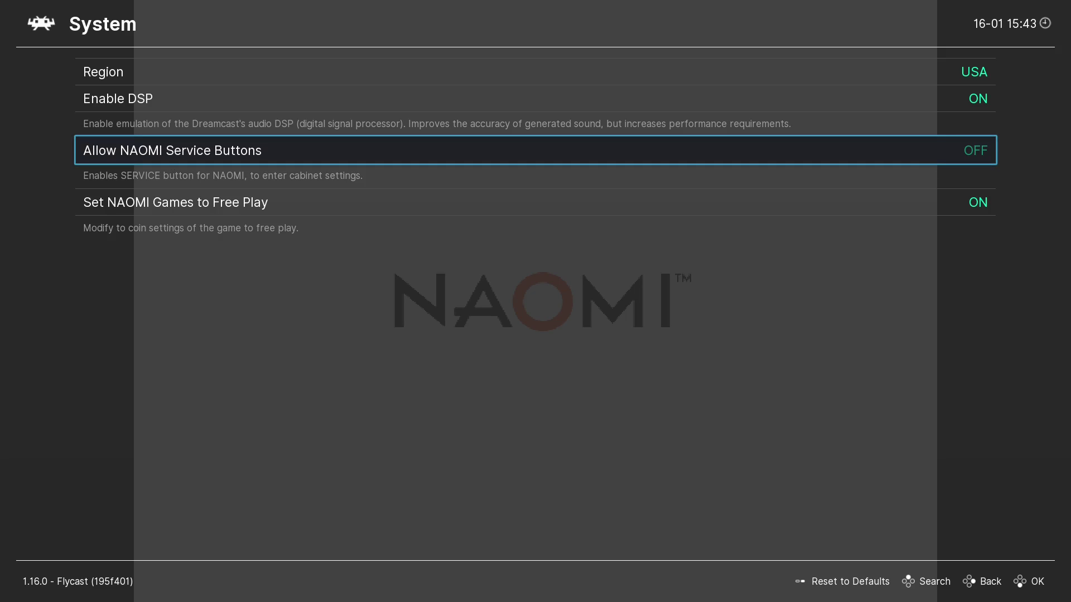
{"action": "right_click", "coordinate": [168, 157]}
{"action": "right_click", "coordinate": [167, 156]}
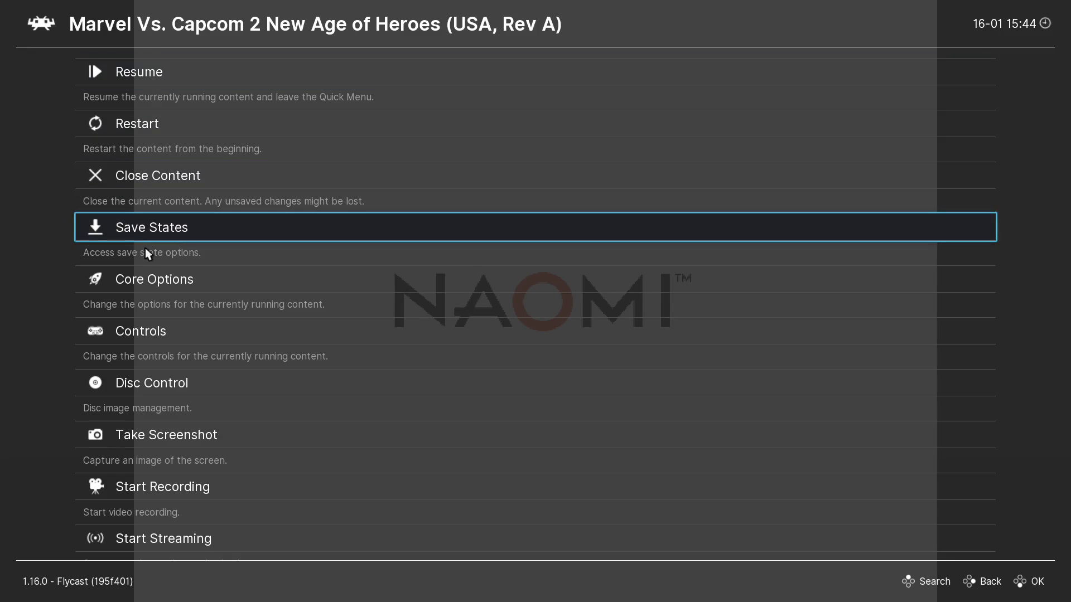
Set Port 1's R3 Button (Thumb) to --- and return to the game's Quick Menu.
{"action": "left_click", "coordinate": [144, 331]}
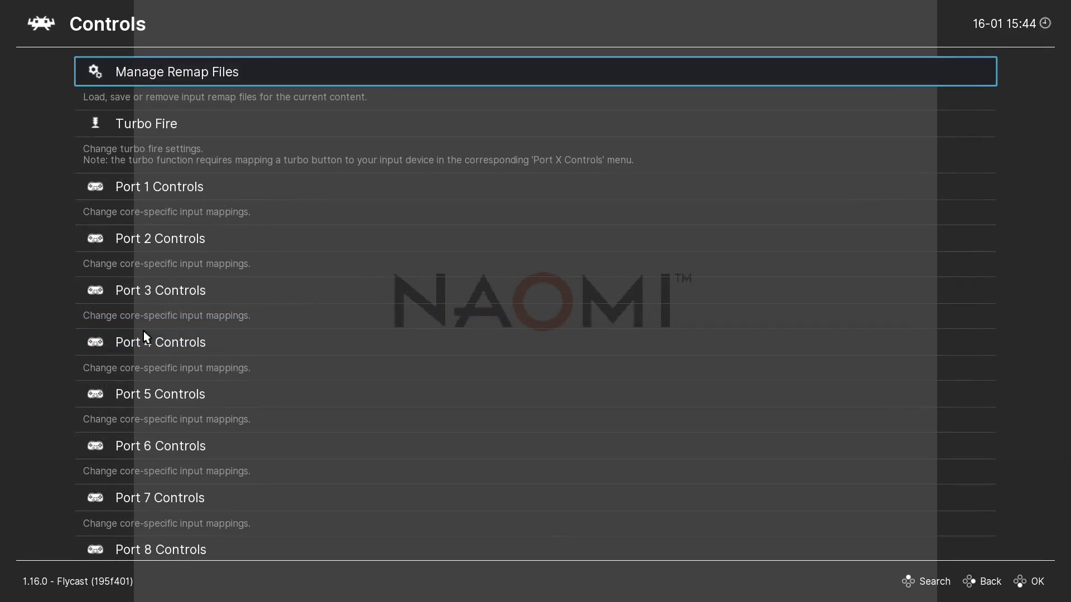
{"action": "left_click", "coordinate": [151, 200]}
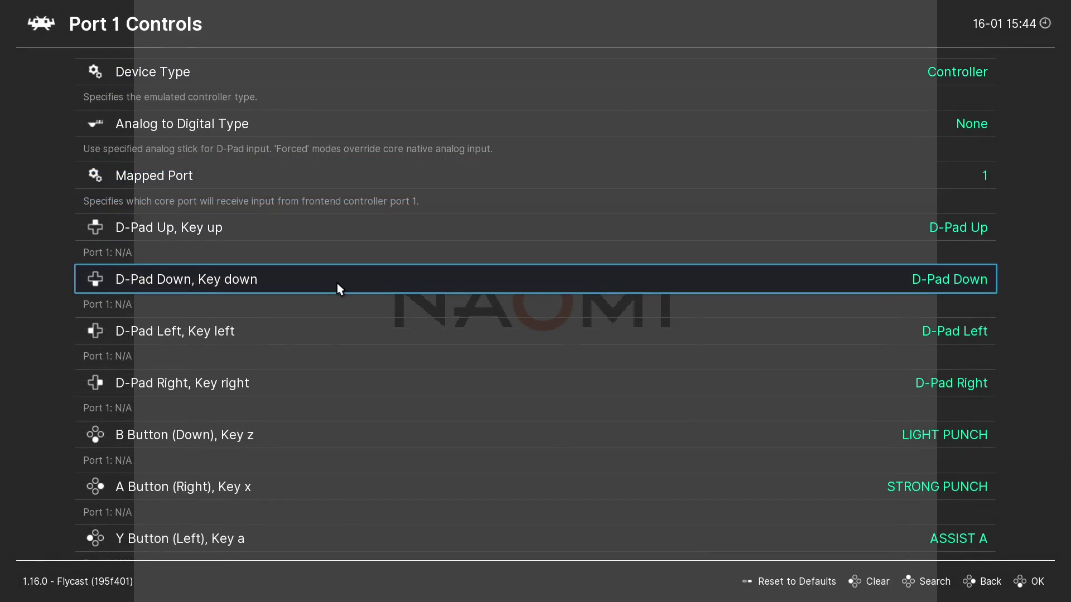
{"action": "scroll", "coordinate": [337, 282], "scroll_direction": "down", "scroll_amount": 2}
{"action": "scroll", "coordinate": [337, 282], "scroll_direction": "down", "scroll_amount": 1}
{"action": "scroll", "coordinate": [338, 283], "scroll_direction": "down", "scroll_amount": 2}
{"action": "scroll", "coordinate": [337, 290], "scroll_direction": "down", "scroll_amount": 2}
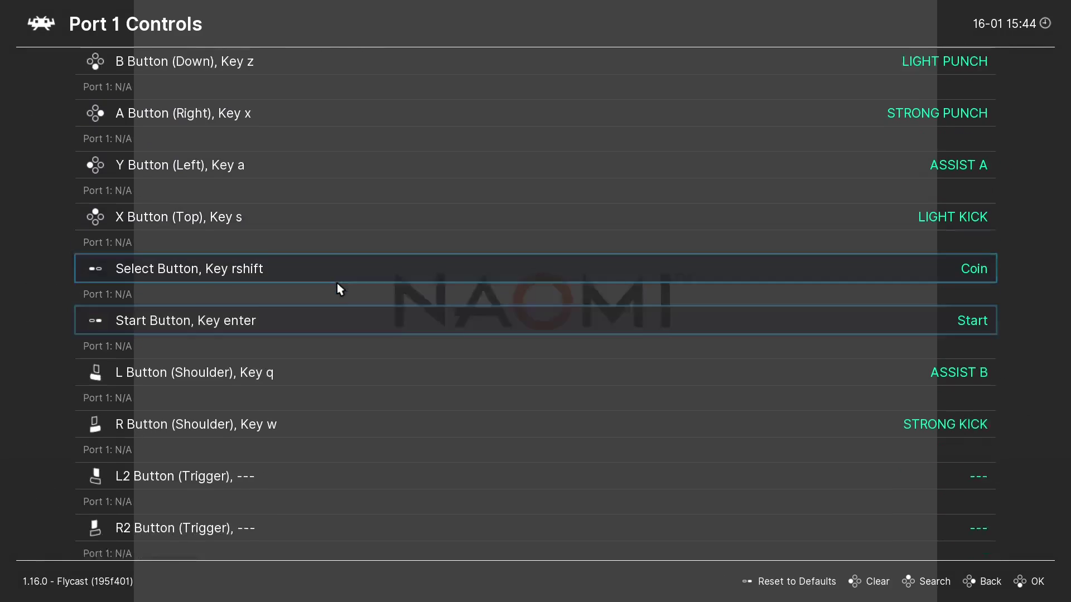
{"action": "scroll", "coordinate": [337, 290], "scroll_direction": "down", "scroll_amount": 2}
{"action": "scroll", "coordinate": [338, 289], "scroll_direction": "down", "scroll_amount": 2}
{"action": "scroll", "coordinate": [336, 289], "scroll_direction": "down", "scroll_amount": 2}
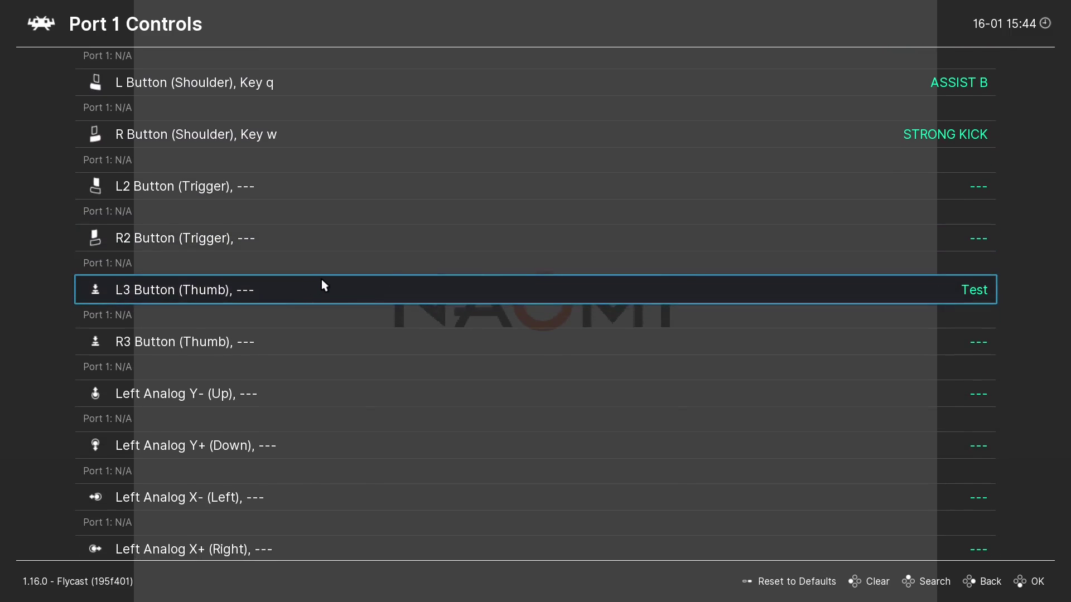
{"action": "scroll", "coordinate": [334, 289], "scroll_direction": "up", "scroll_amount": 2}
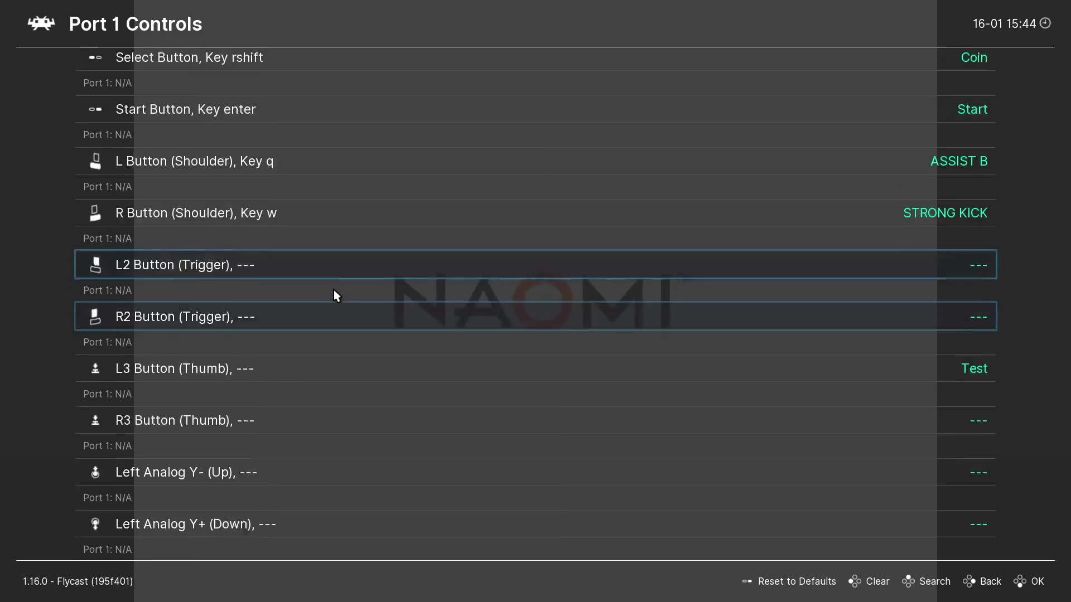
{"action": "scroll", "coordinate": [334, 289], "scroll_direction": "up", "scroll_amount": 2}
{"action": "scroll", "coordinate": [334, 290], "scroll_direction": "up", "scroll_amount": 2}
{"action": "scroll", "coordinate": [333, 289], "scroll_direction": "down", "scroll_amount": 2}
{"action": "scroll", "coordinate": [334, 289], "scroll_direction": "down", "scroll_amount": 3}
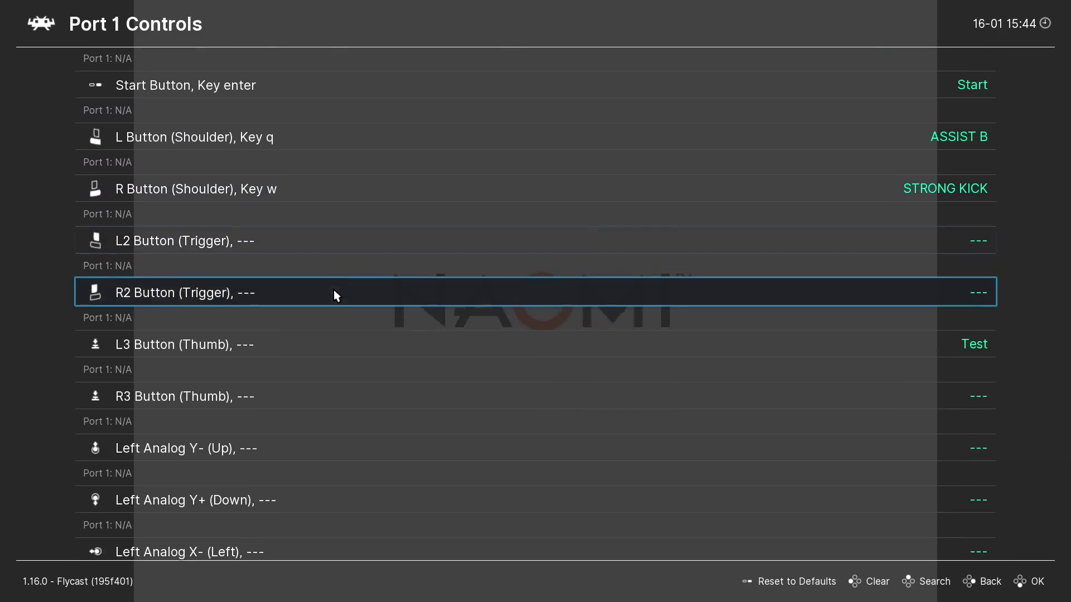
{"action": "left_click", "coordinate": [283, 399]}
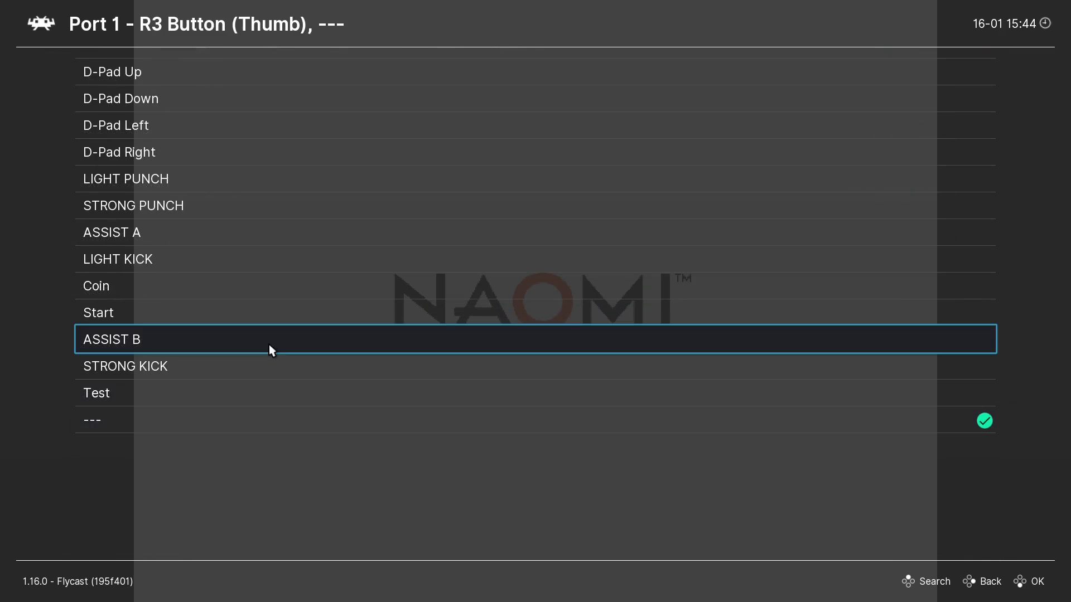
{"action": "scroll", "coordinate": [266, 330], "scroll_direction": "down", "scroll_amount": 1}
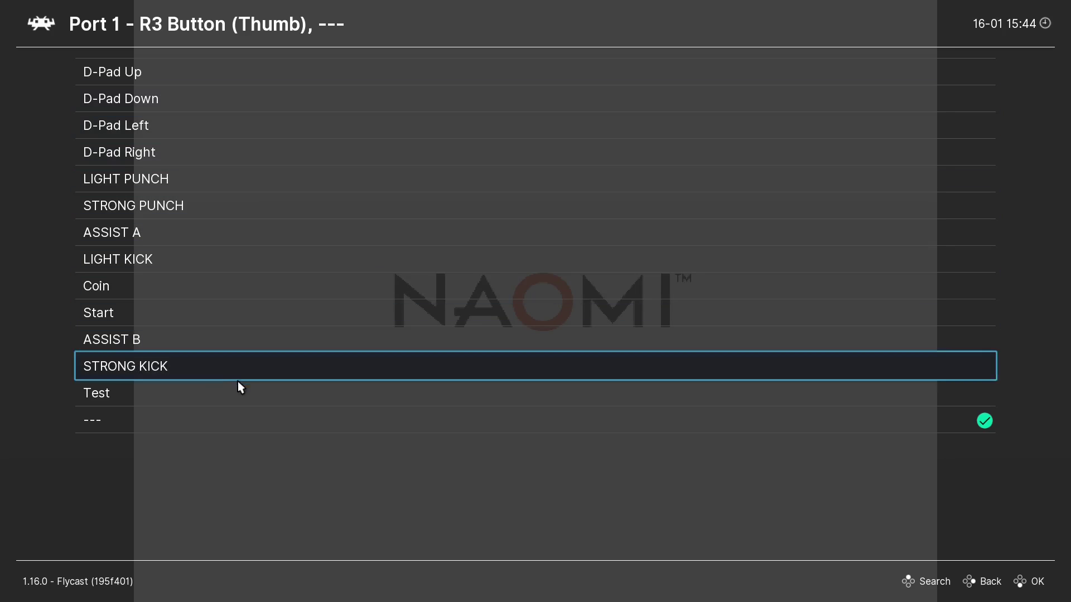
{"action": "left_click", "coordinate": [236, 418]}
{"action": "scroll", "coordinate": [438, 362], "scroll_direction": "up", "scroll_amount": 5}
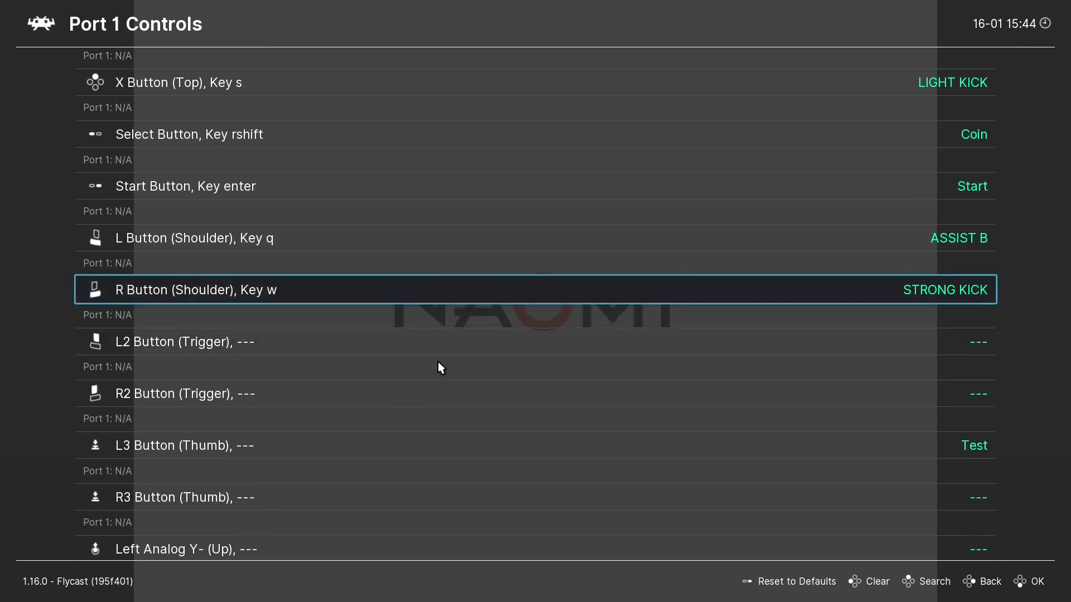
{"action": "scroll", "coordinate": [437, 363], "scroll_direction": "up", "scroll_amount": 4}
{"action": "scroll", "coordinate": [437, 362], "scroll_direction": "up", "scroll_amount": 5}
{"action": "scroll", "coordinate": [437, 363], "scroll_direction": "up", "scroll_amount": 4}
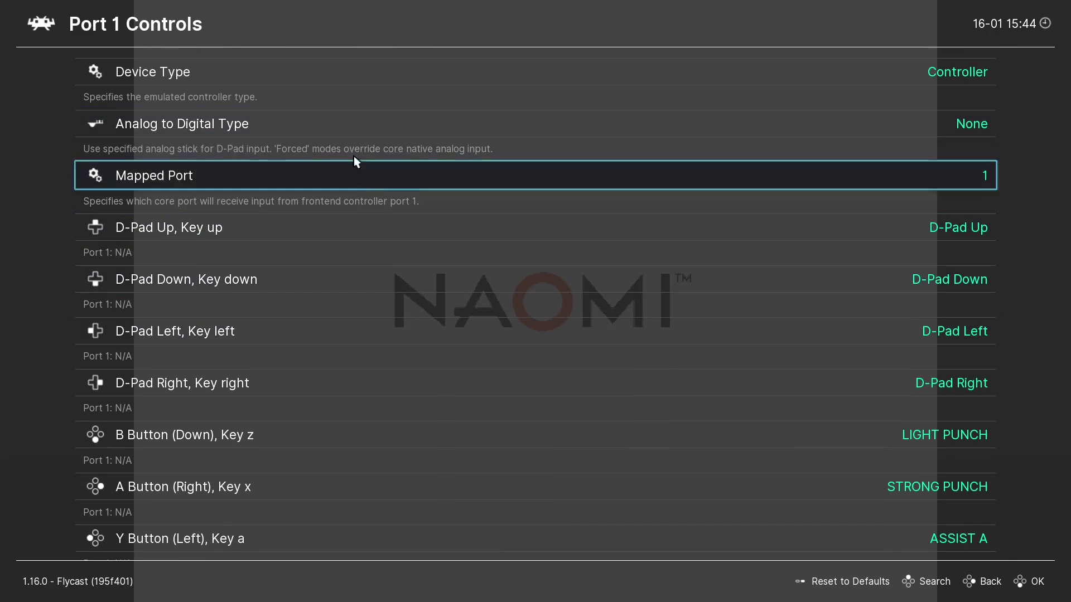
{"action": "right_click", "coordinate": [353, 82]}
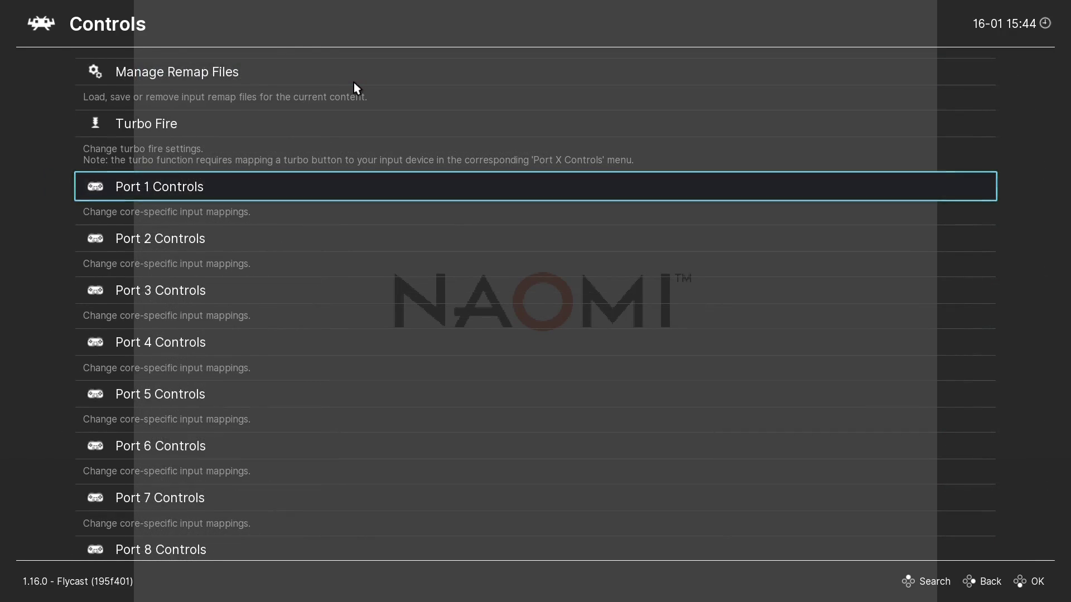
{"action": "right_click", "coordinate": [354, 82]}
{"action": "scroll", "coordinate": [283, 149], "scroll_direction": "up", "scroll_amount": 3}
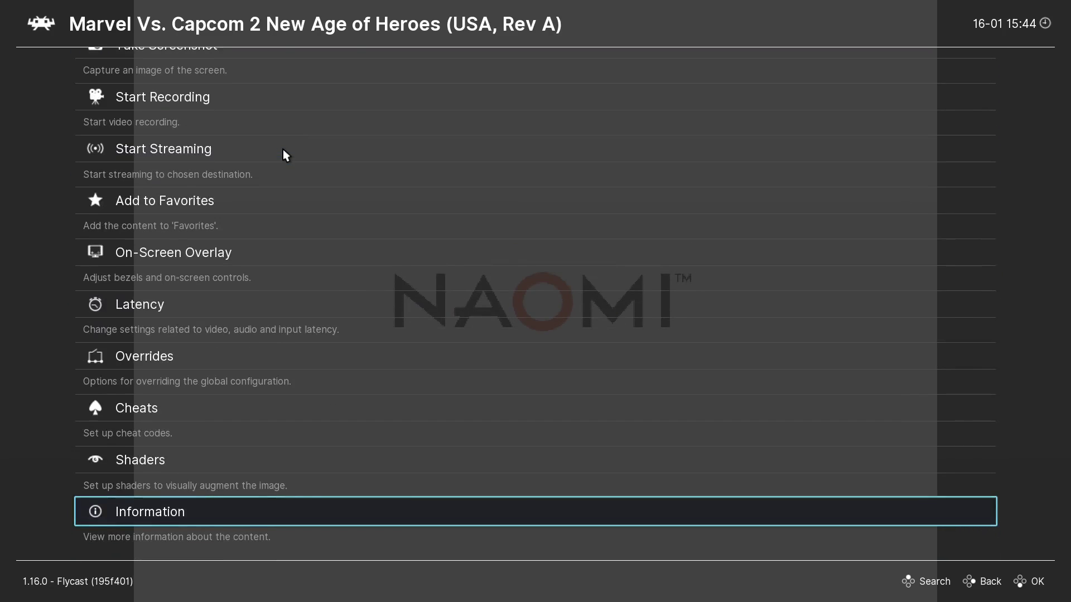
{"action": "scroll", "coordinate": [283, 150], "scroll_direction": "down", "scroll_amount": 2}
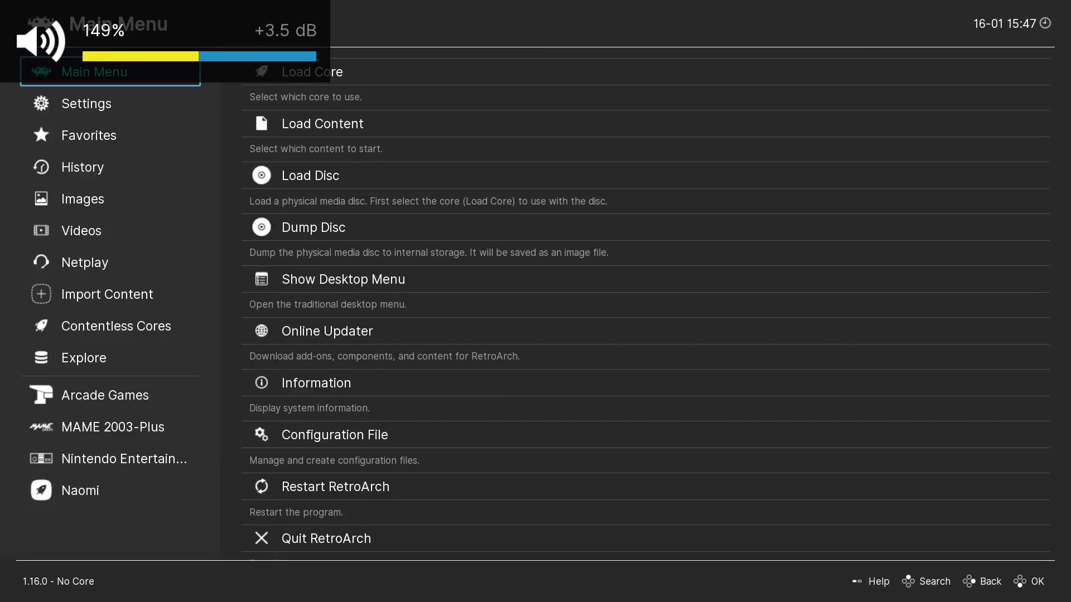
Turn Auto Save State ON under Settings > Saving and return to the Settings list.
{"action": "left_click", "coordinate": [94, 112]}
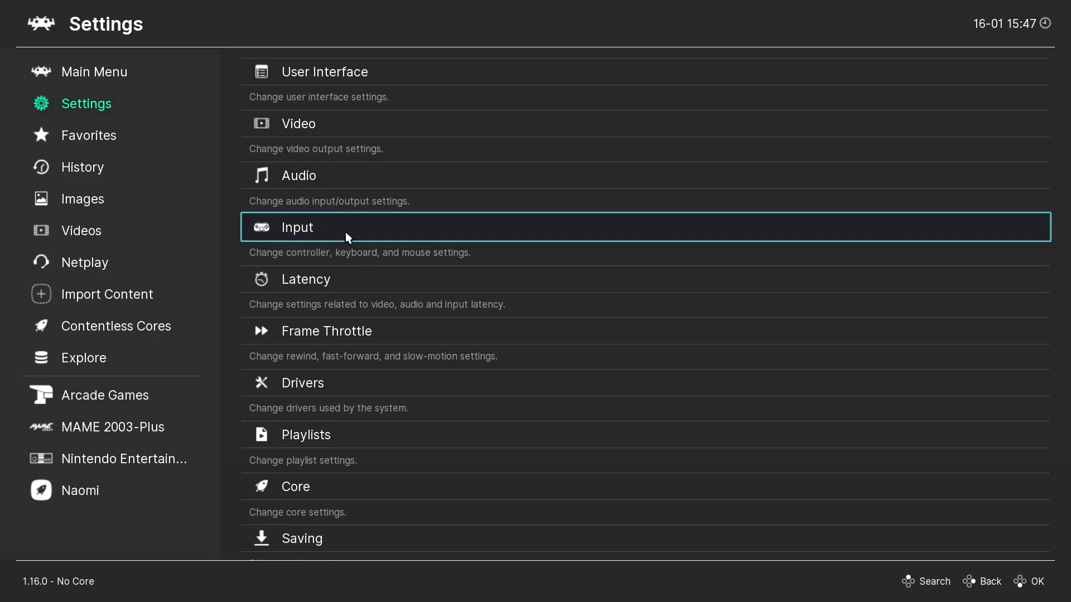
{"action": "left_click", "coordinate": [315, 450]}
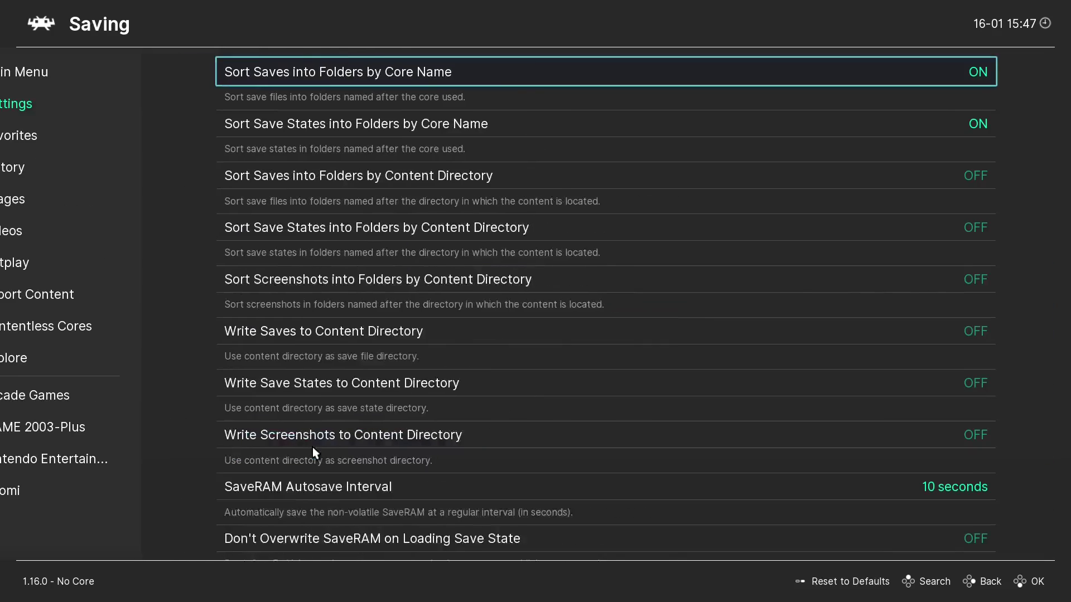
{"action": "scroll", "coordinate": [292, 266], "scroll_direction": "down", "scroll_amount": 1}
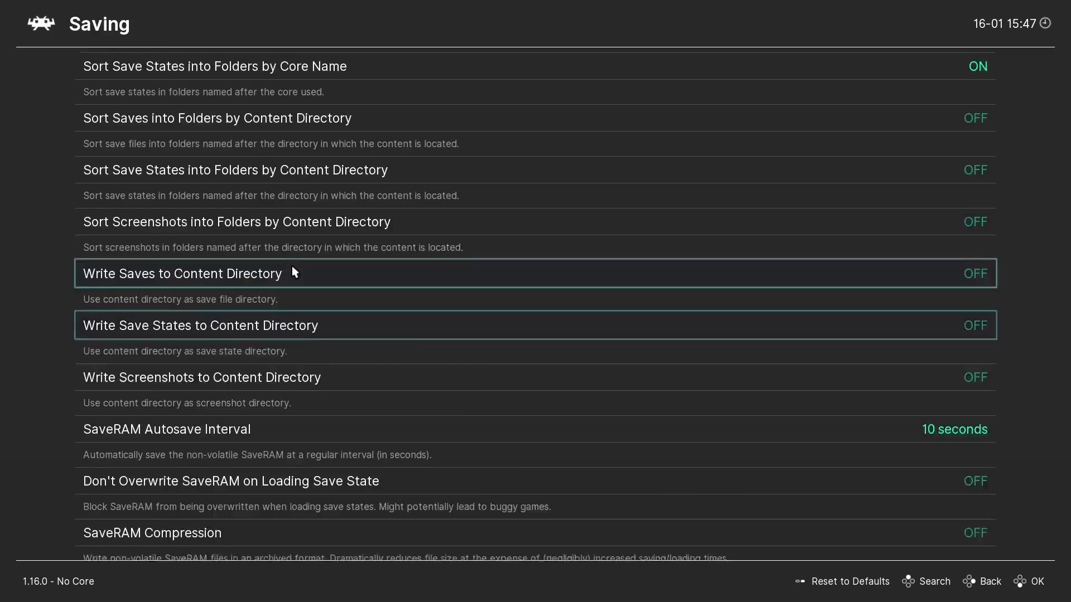
{"action": "scroll", "coordinate": [292, 265], "scroll_direction": "down", "scroll_amount": 2}
{"action": "scroll", "coordinate": [292, 265], "scroll_direction": "down", "scroll_amount": 3}
{"action": "scroll", "coordinate": [292, 265], "scroll_direction": "down", "scroll_amount": 3}
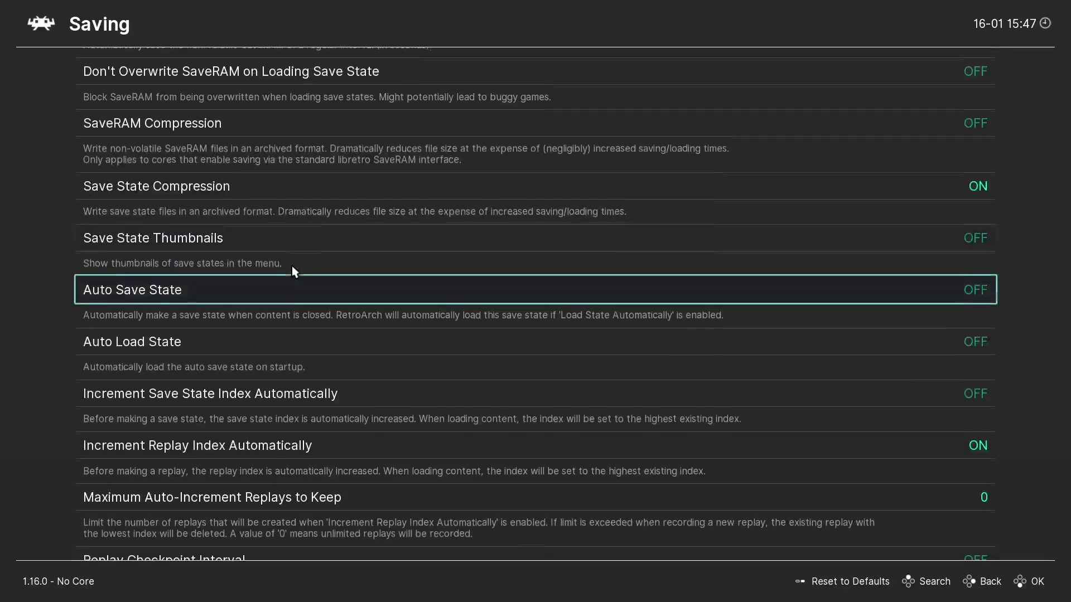
{"action": "scroll", "coordinate": [292, 265], "scroll_direction": "down", "scroll_amount": 1}
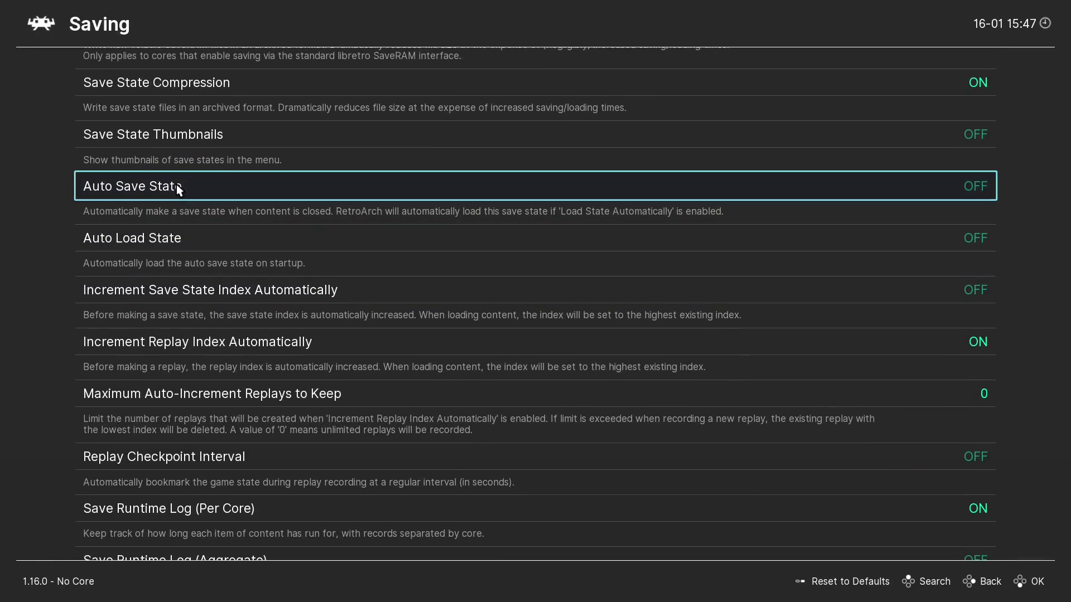
{"action": "left_click", "coordinate": [177, 184]}
{"action": "right_click", "coordinate": [176, 184]}
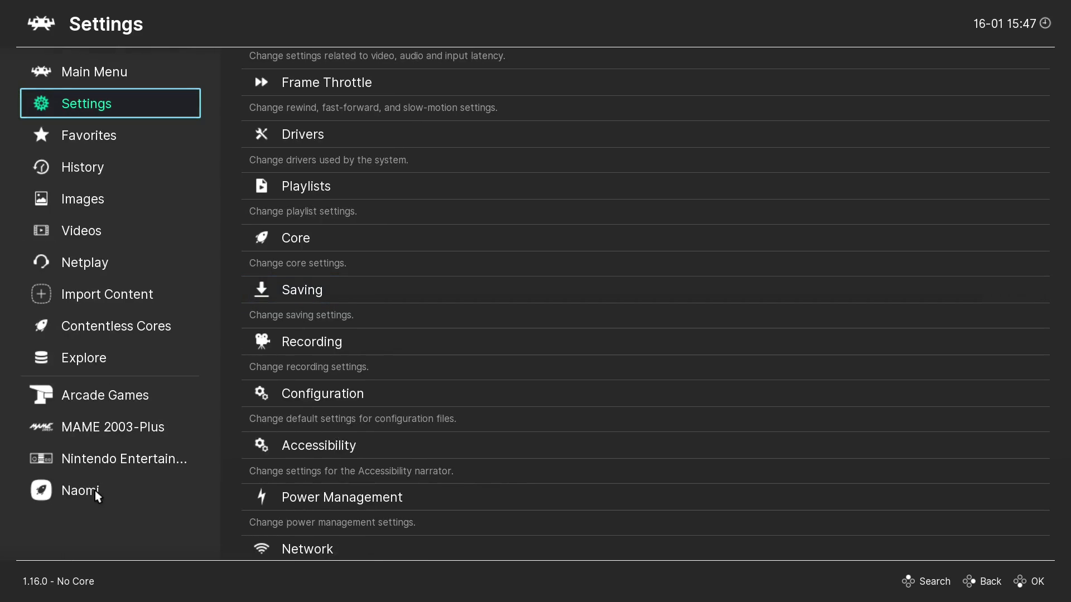
Open Marvel Vs. Capcom 2's entry from the Naomi playlist.
{"action": "left_click", "coordinate": [89, 495]}
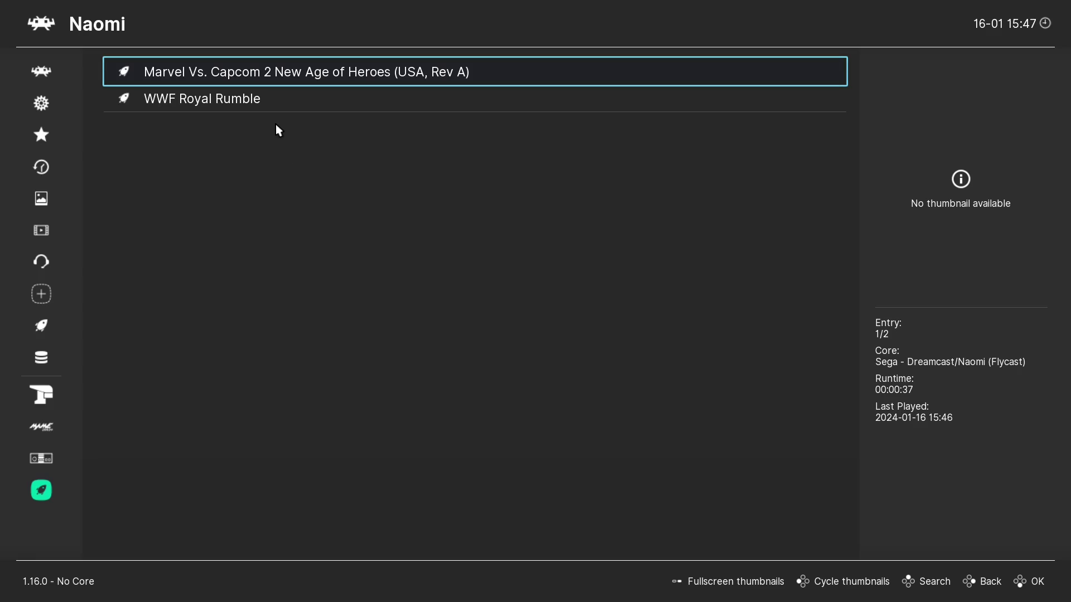
{"action": "left_click", "coordinate": [262, 78]}
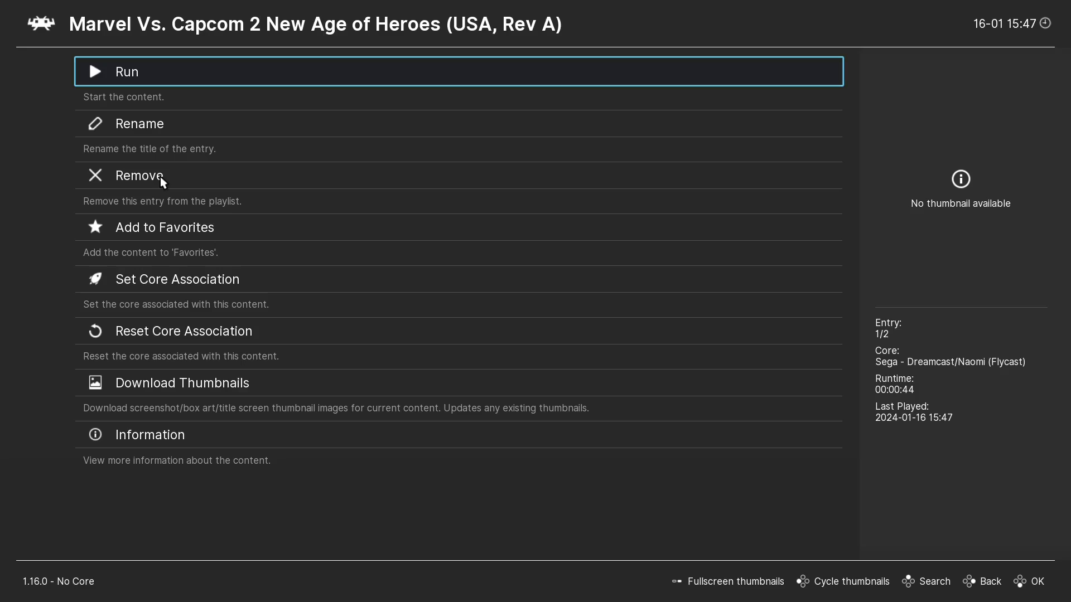
In Settings > Saving, switch Auto Save State OFF and Auto Load State ON.
{"action": "right_click", "coordinate": [208, 240]}
{"action": "right_click", "coordinate": [208, 241]}
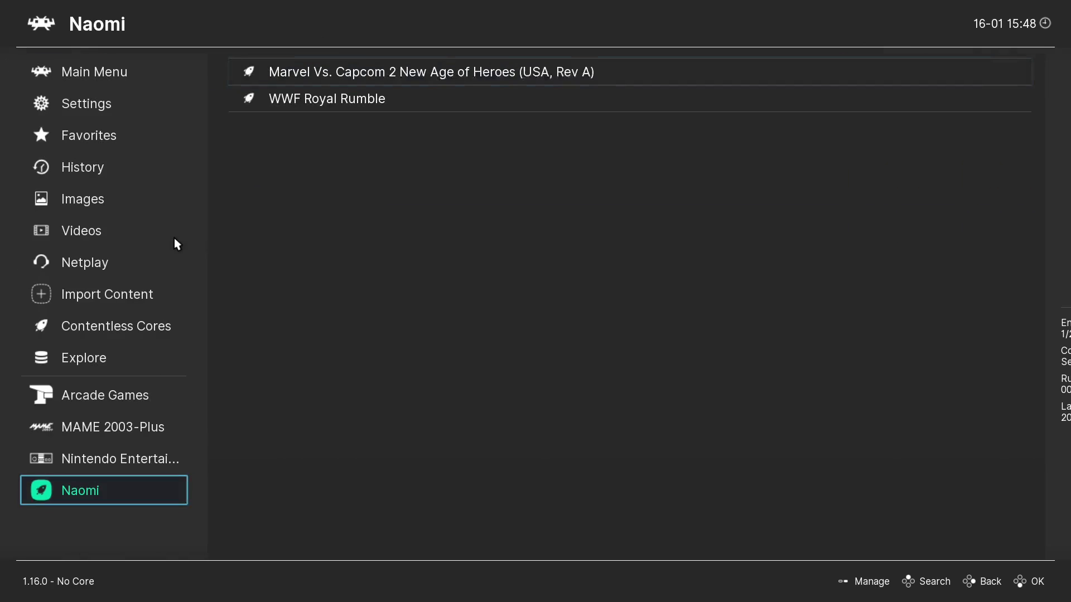
{"action": "left_click", "coordinate": [87, 104]}
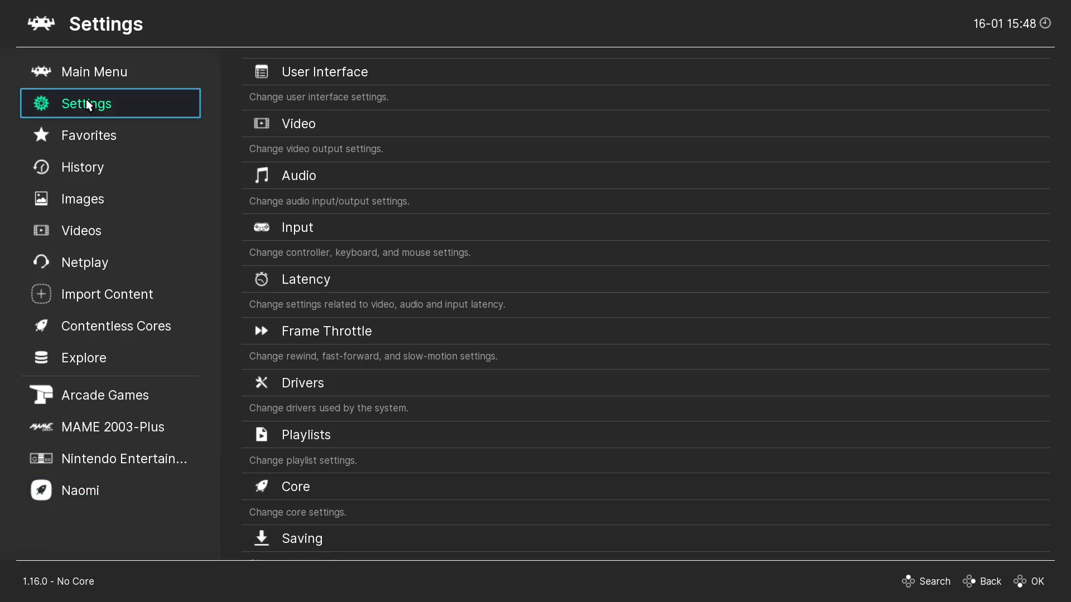
{"action": "scroll", "coordinate": [351, 318], "scroll_direction": "down", "scroll_amount": 3}
{"action": "left_click", "coordinate": [305, 395]}
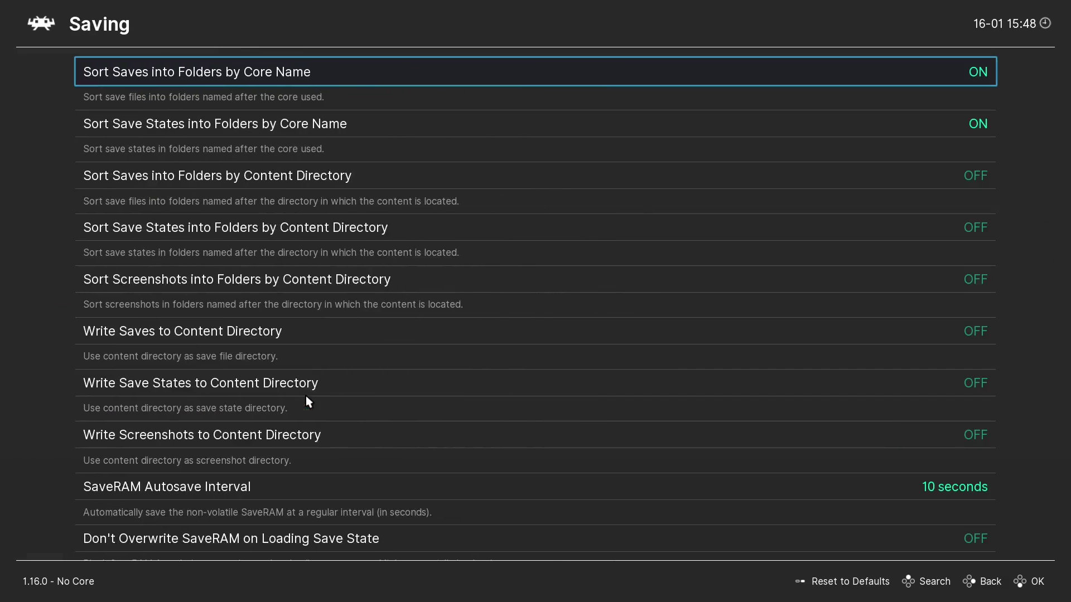
{"action": "scroll", "coordinate": [316, 294], "scroll_direction": "down", "scroll_amount": 2}
{"action": "scroll", "coordinate": [315, 274], "scroll_direction": "down", "scroll_amount": 2}
{"action": "scroll", "coordinate": [315, 275], "scroll_direction": "down", "scroll_amount": 3}
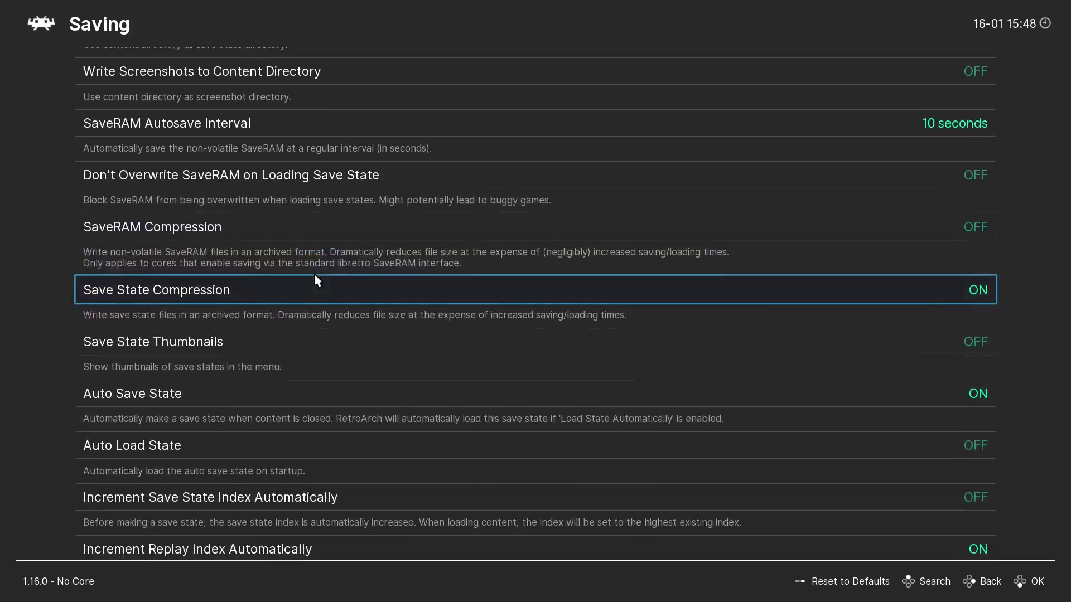
{"action": "scroll", "coordinate": [315, 275], "scroll_direction": "down", "scroll_amount": 1}
{"action": "left_click", "coordinate": [167, 289]}
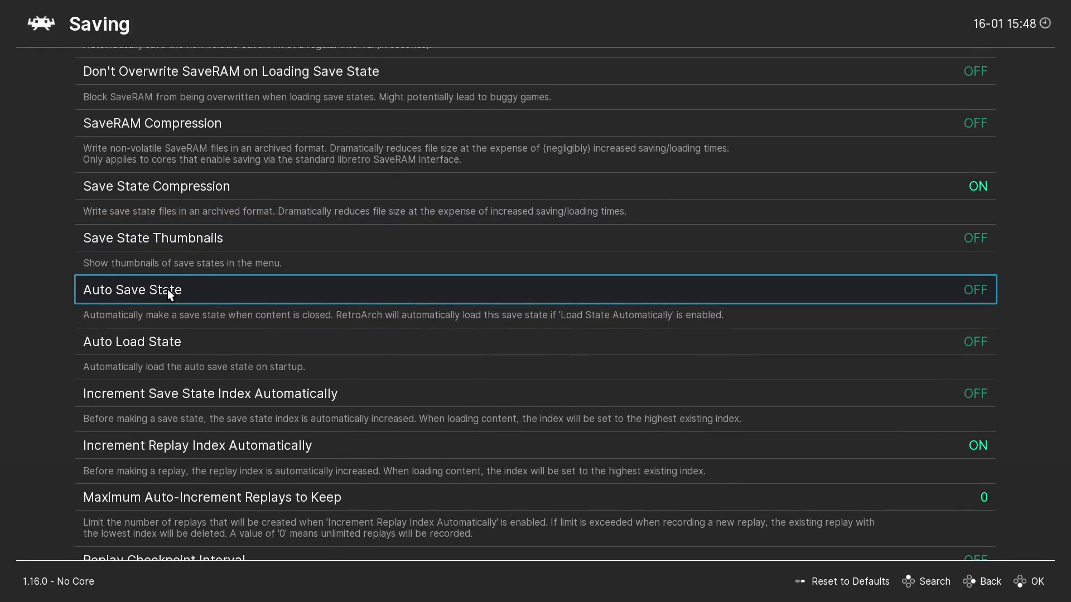
{"action": "left_click", "coordinate": [165, 346]}
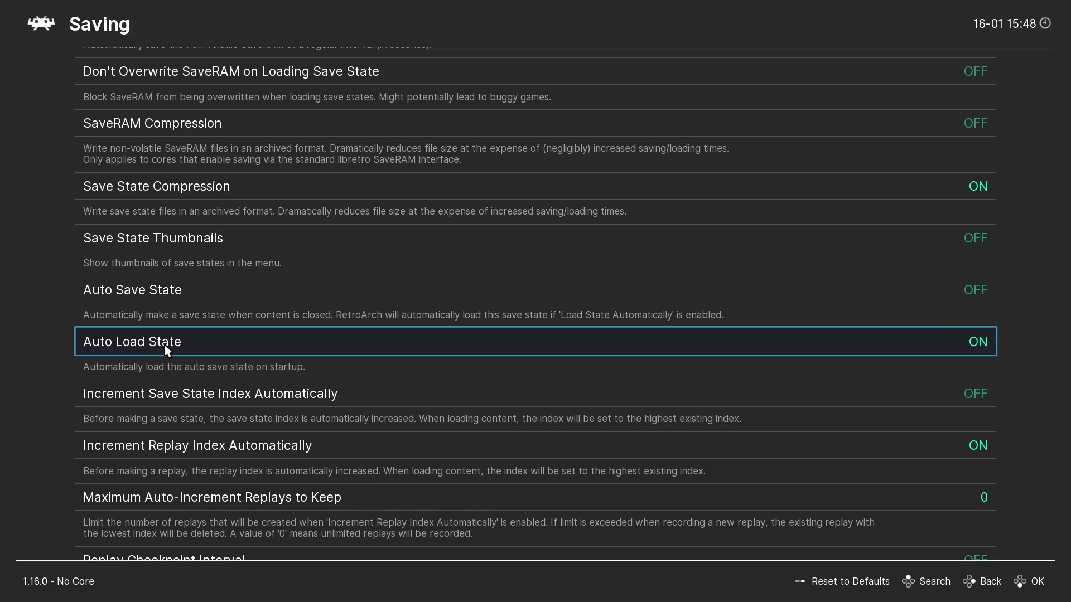
{"action": "right_click", "coordinate": [177, 344]}
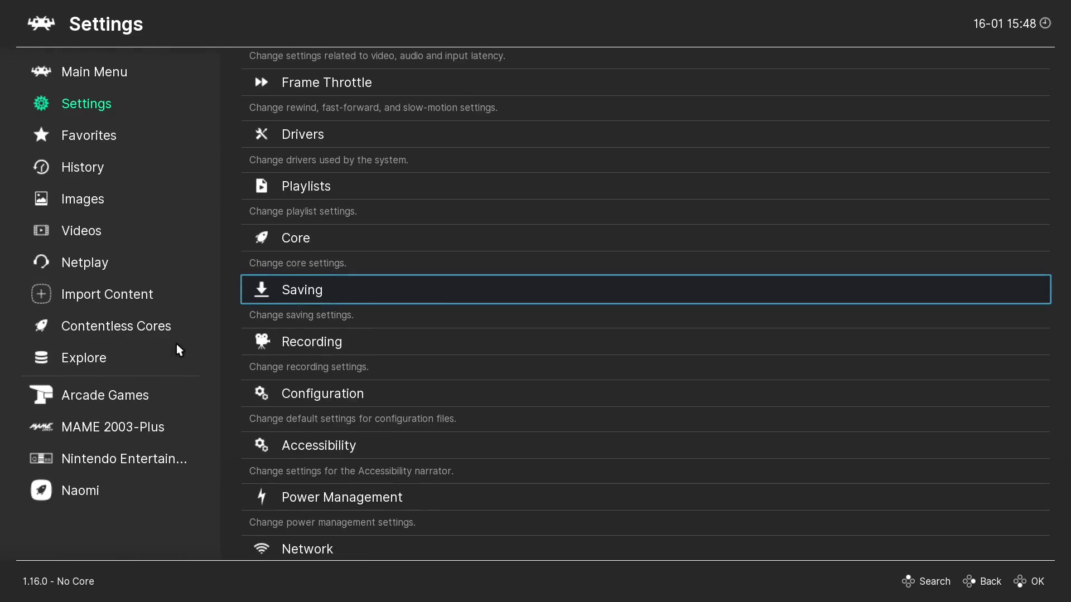
Launch Marvel Vs. Capcom 2 from the Naomi playlist.
{"action": "left_click", "coordinate": [93, 495]}
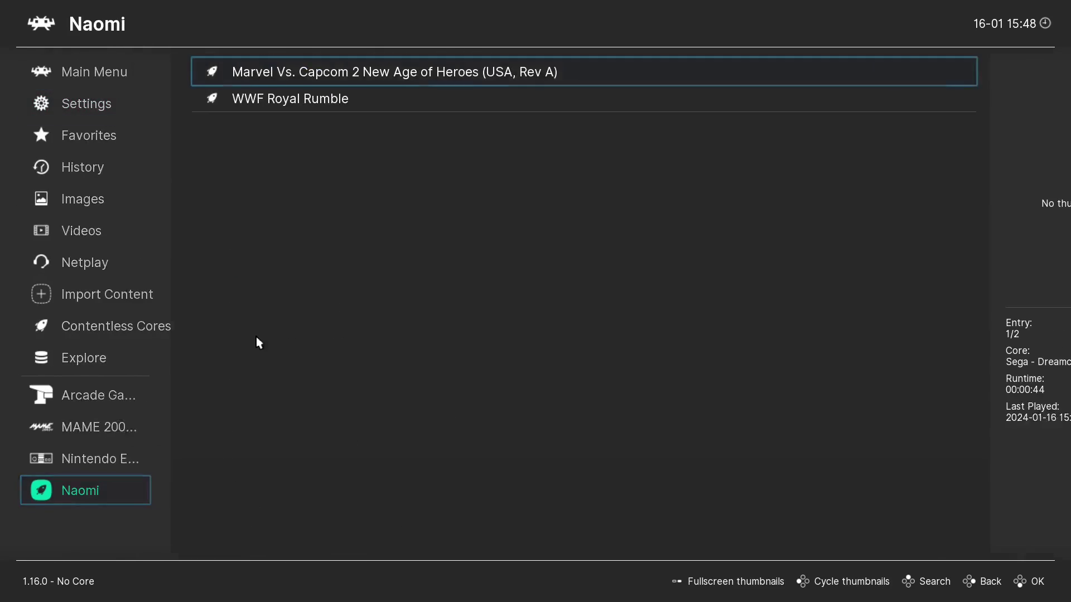
{"action": "left_click", "coordinate": [315, 76]}
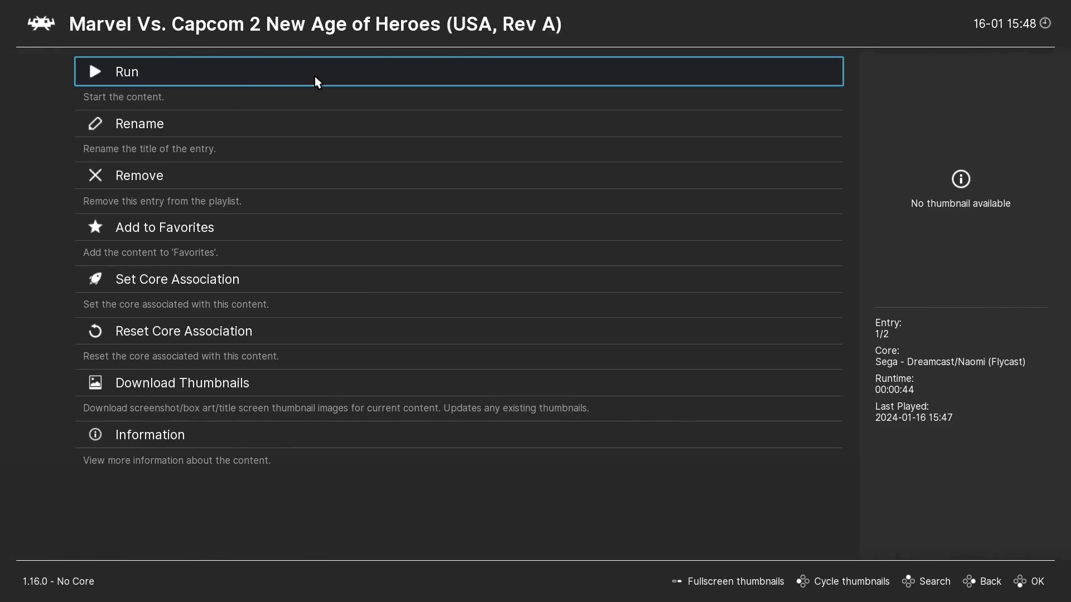